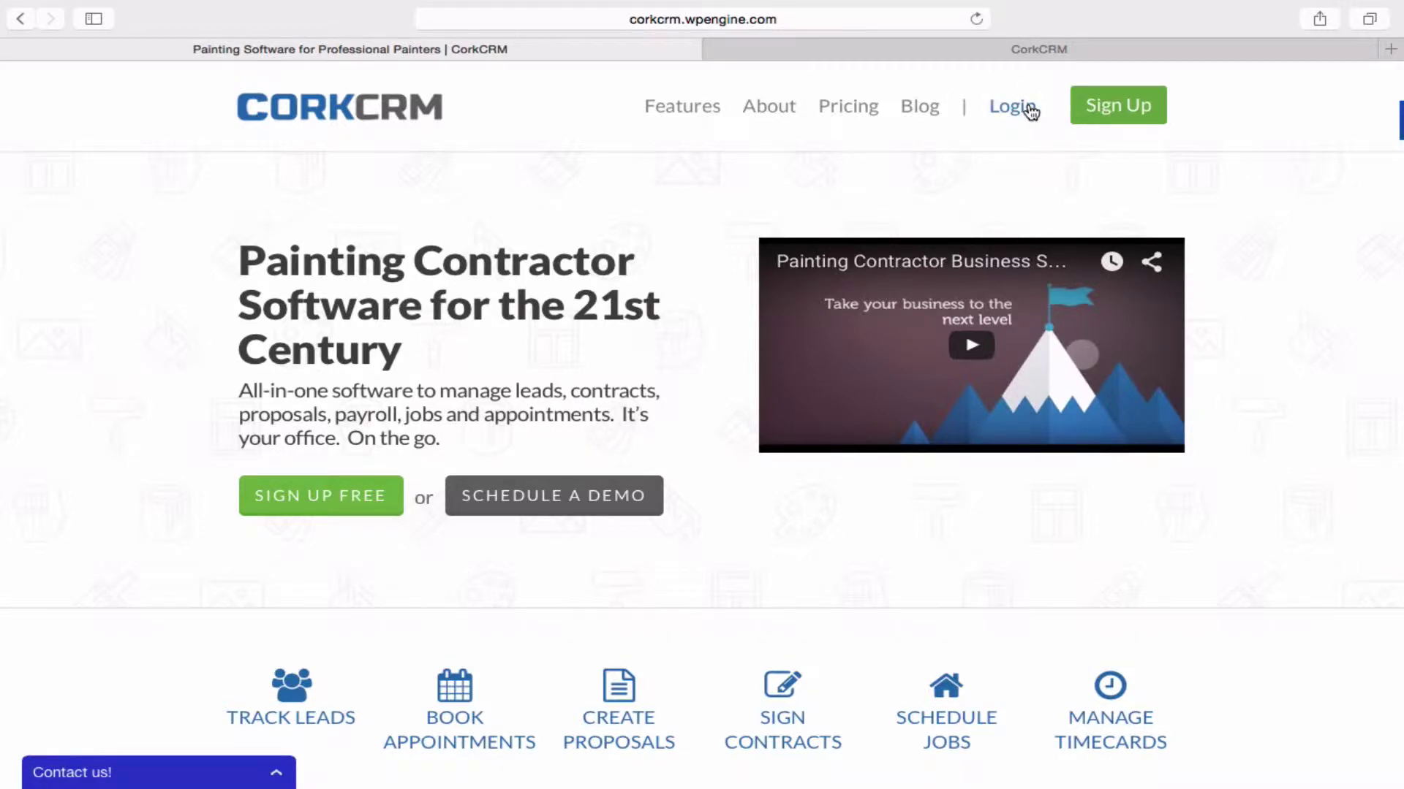
# Switch to the browser tab running the CorkCRM app.
pyautogui.click(997, 52)
# Open the CorkCRM account dashboard.
pyautogui.click(1079, 176)
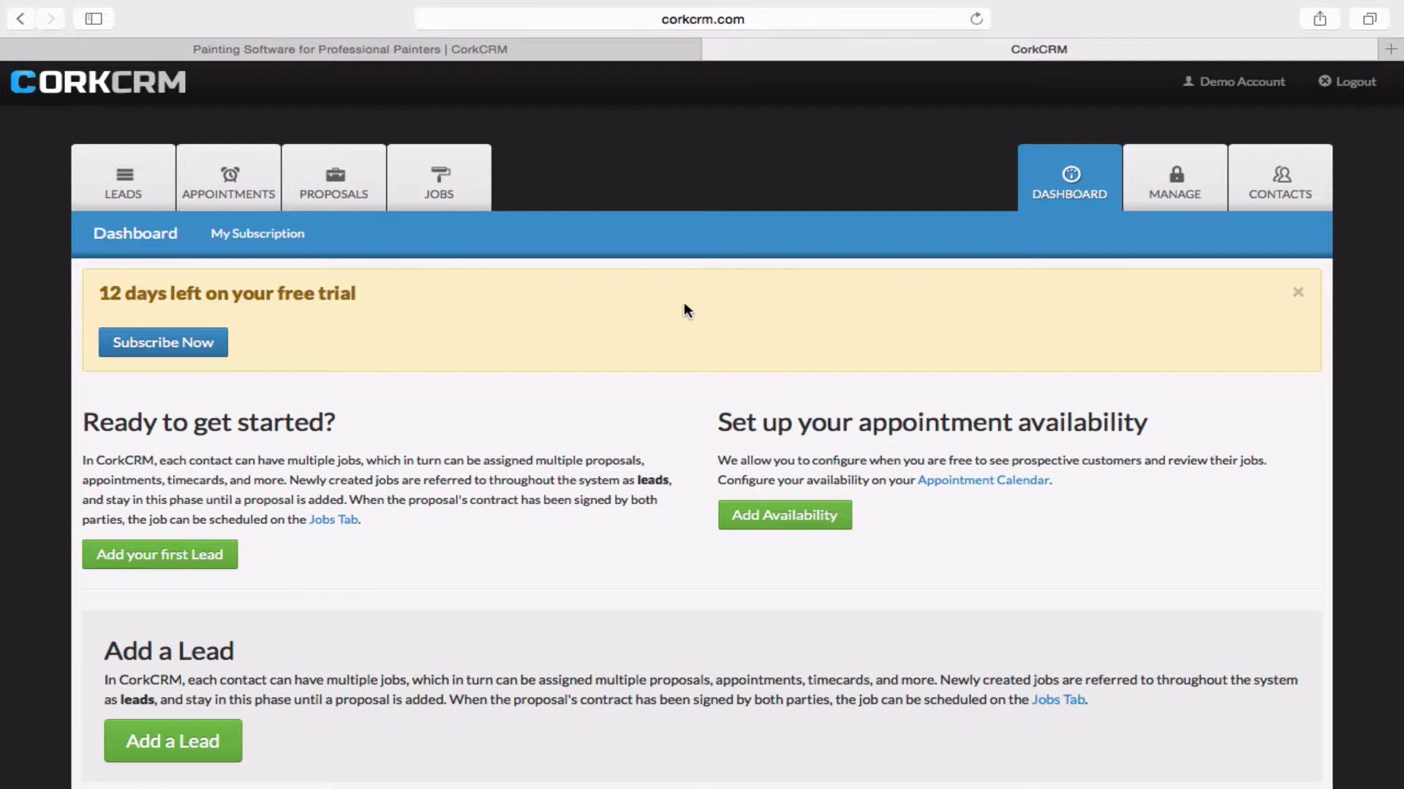
# Start a new lead and enter the contact's first name, last name and phone number.
pyautogui.click(146, 173)
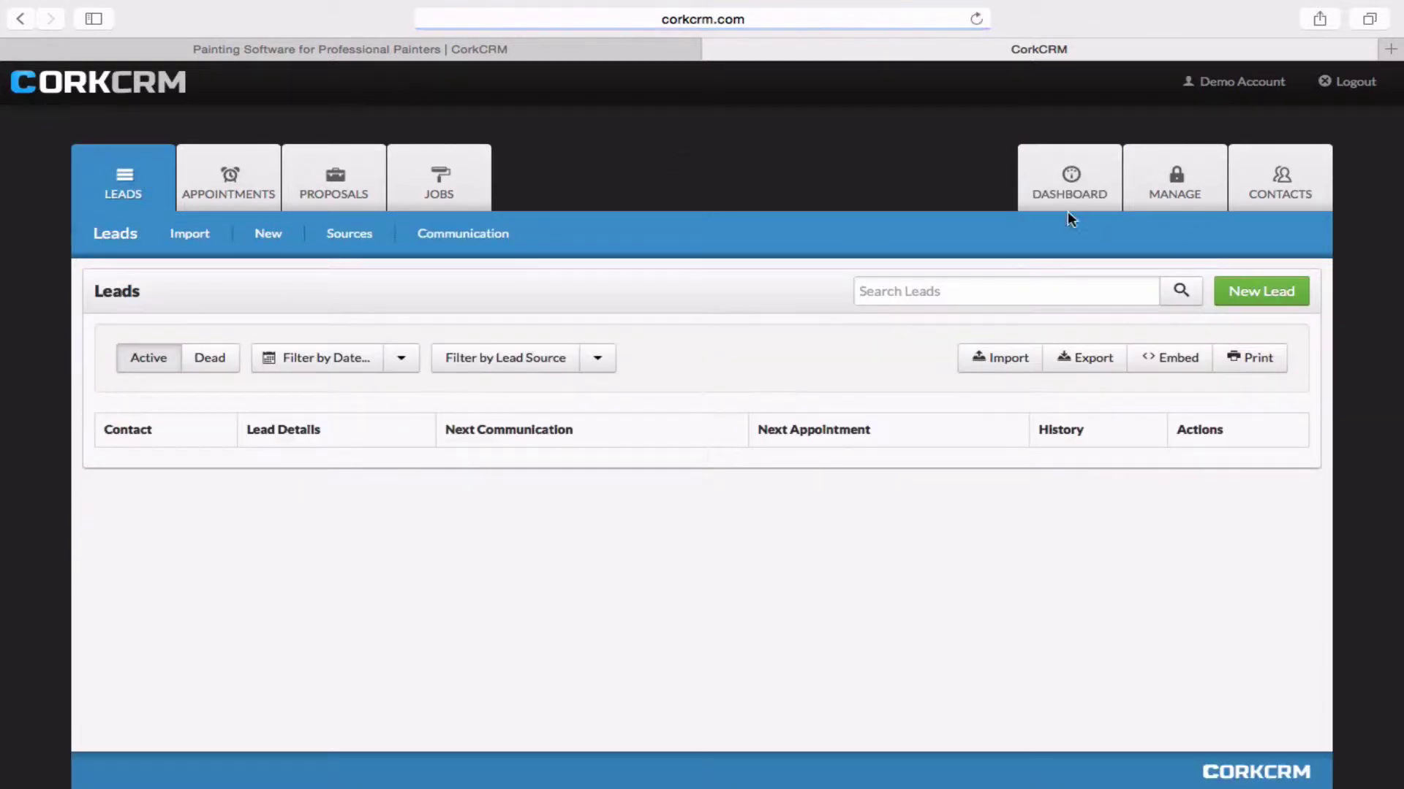
pyautogui.click(1272, 296)
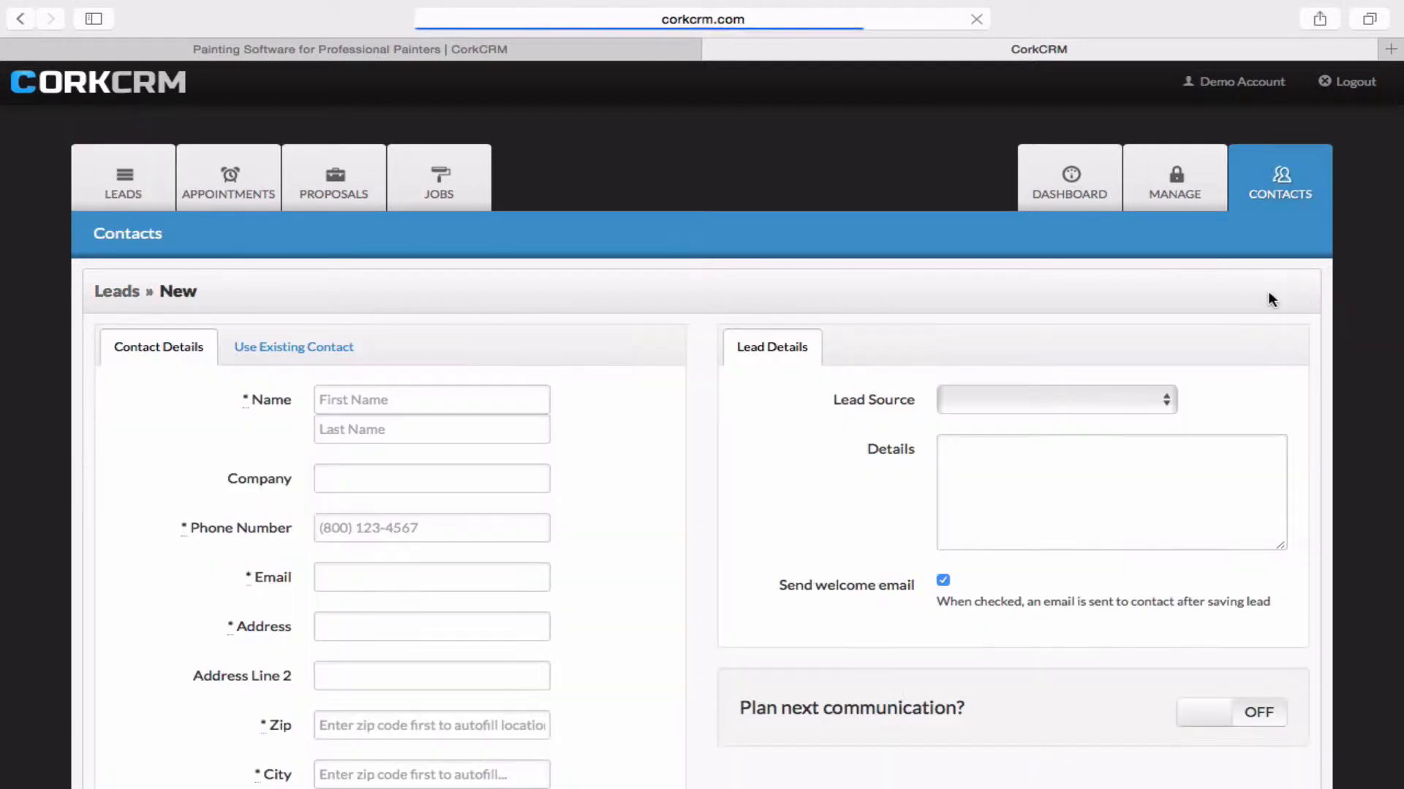
pyautogui.scroll(-3, 577, 301)
pyautogui.click(407, 246)
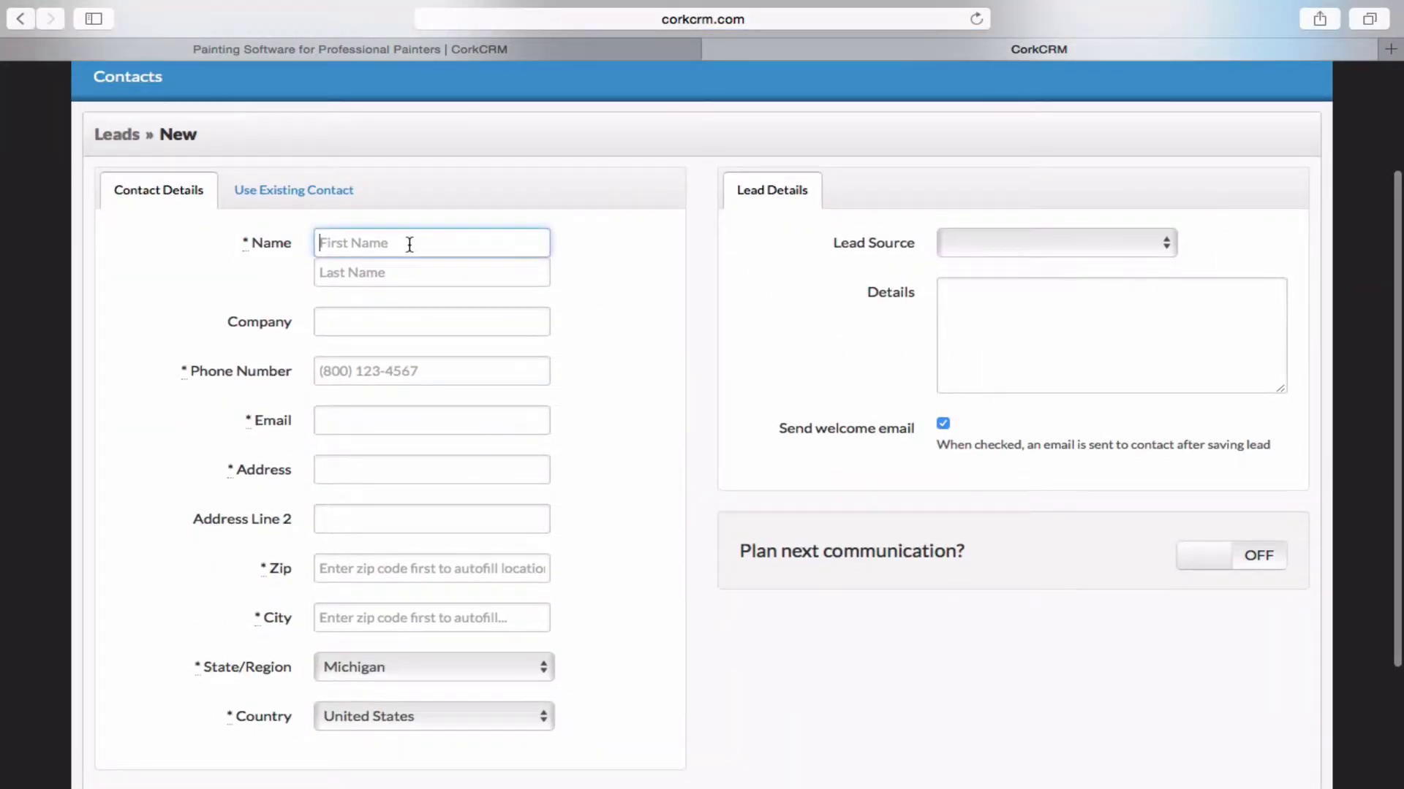
pyautogui.write('John')
pyautogui.press('Tab')
pyautogui.write('Smith')
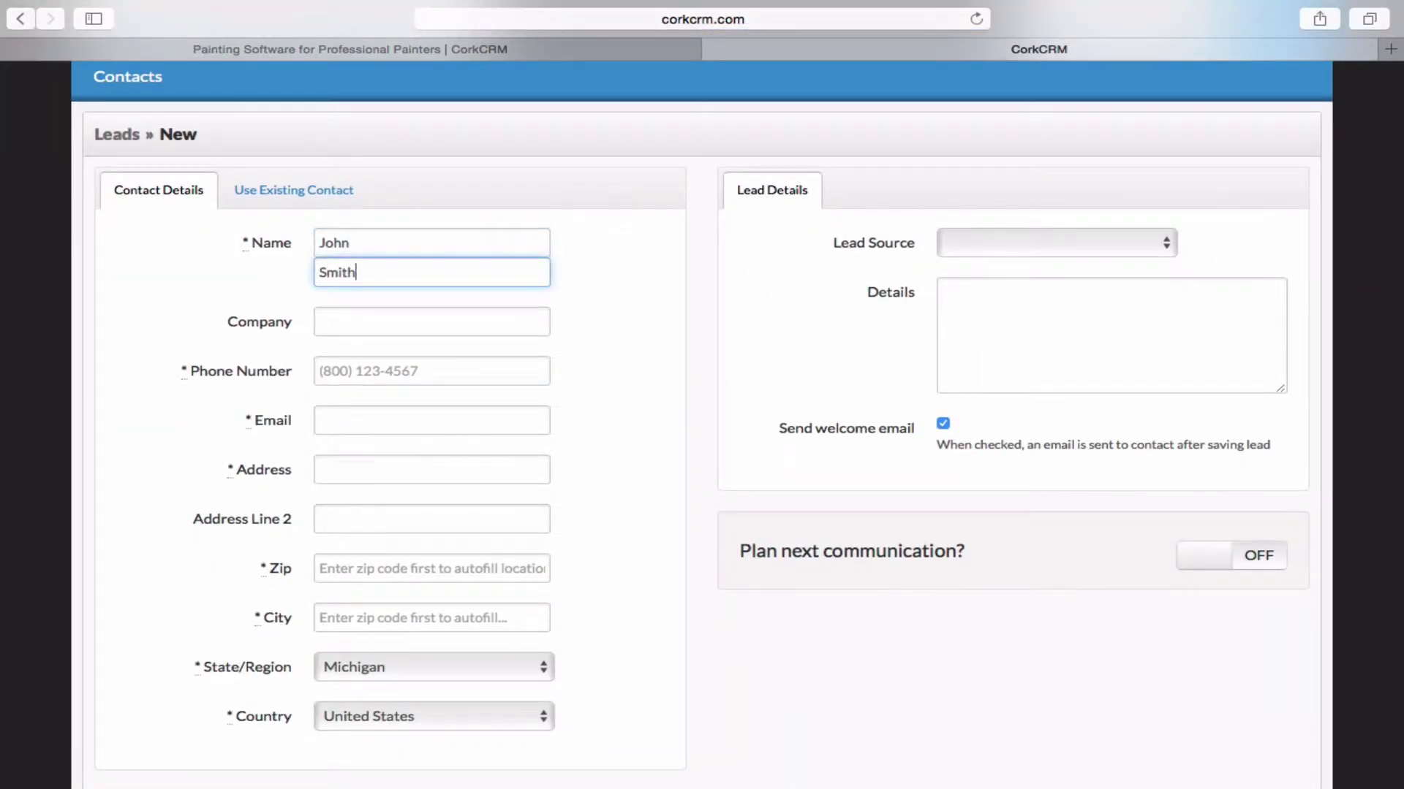
pyautogui.press('Tab')
pyautogui.write('1212121212')
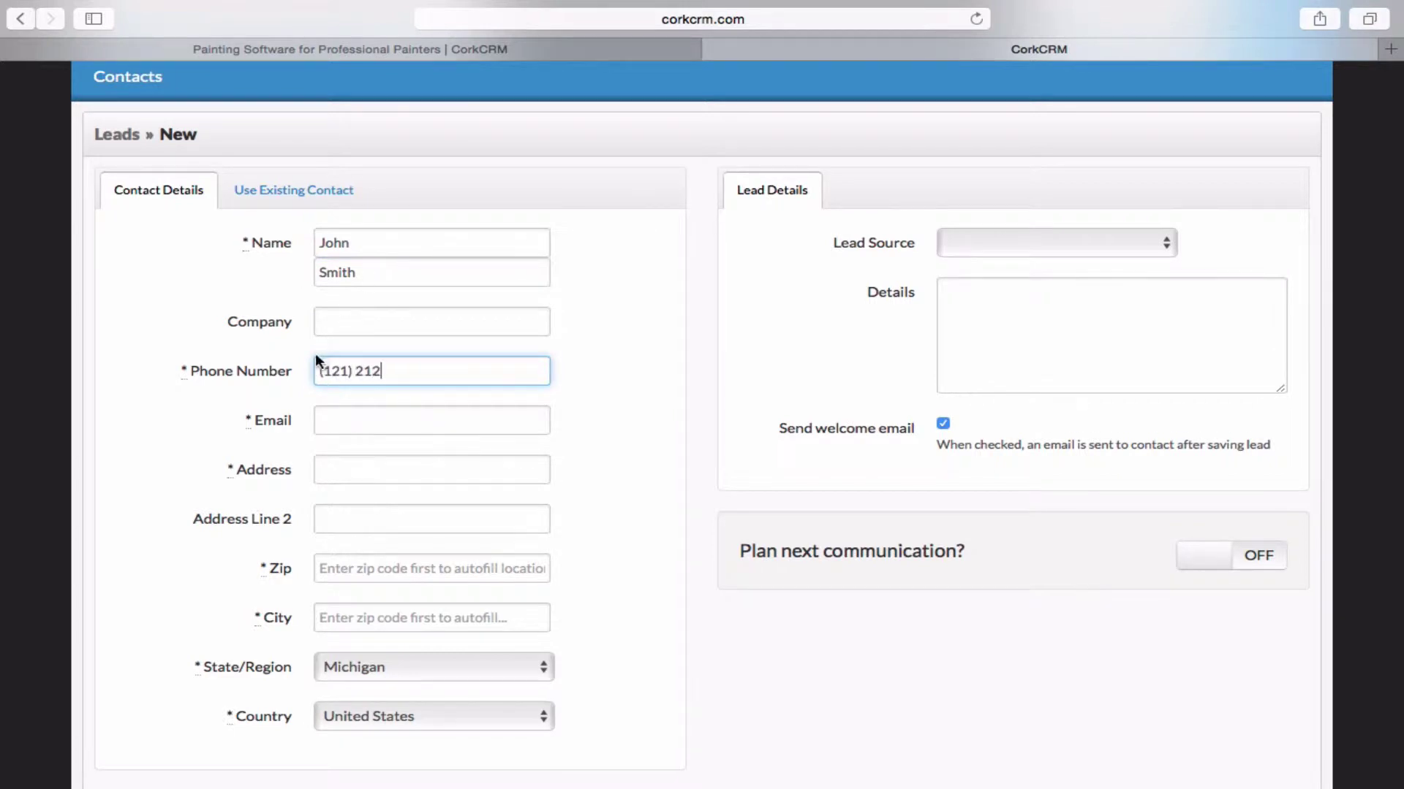
# Add the contact's e-mail, street address and zip code, then save the lead.
pyautogui.click(363, 421)
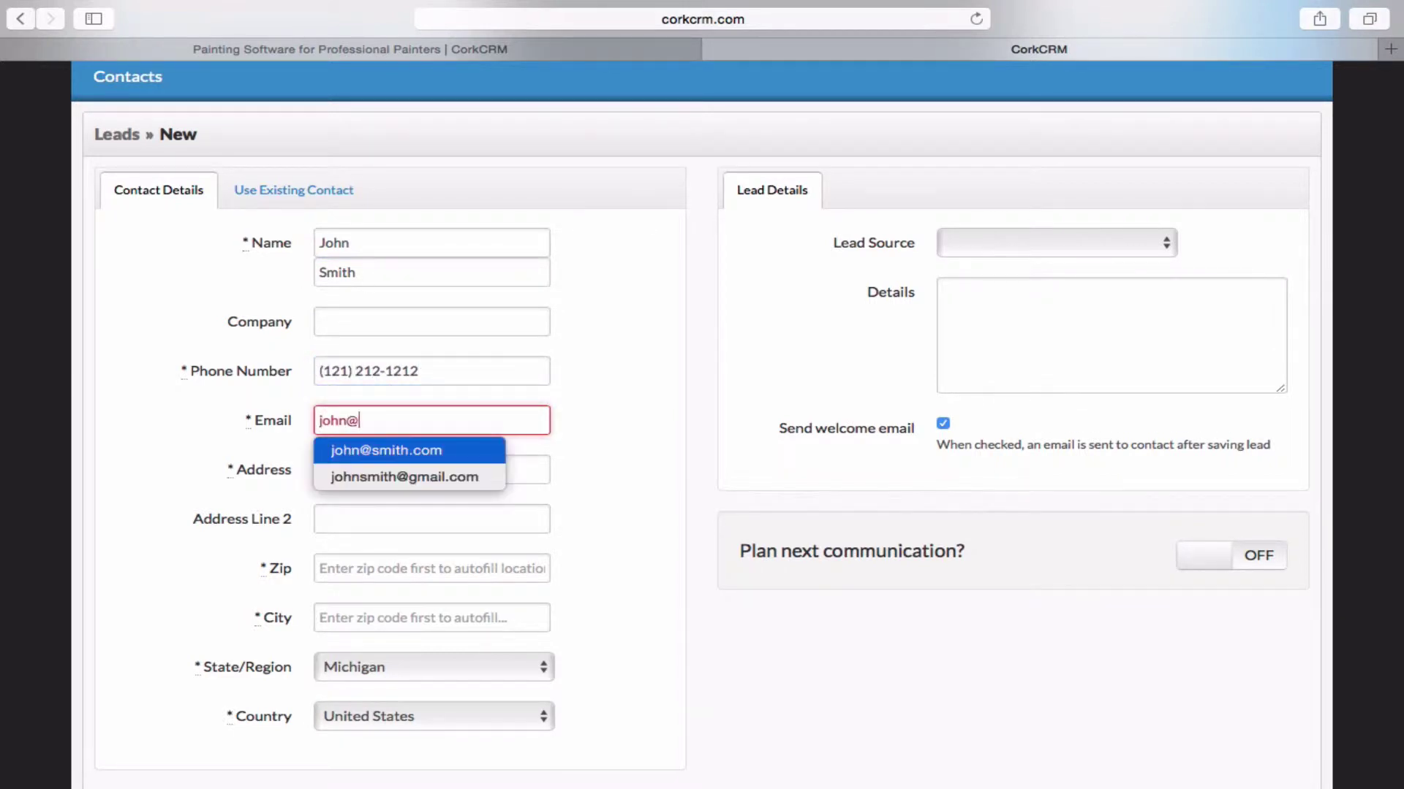
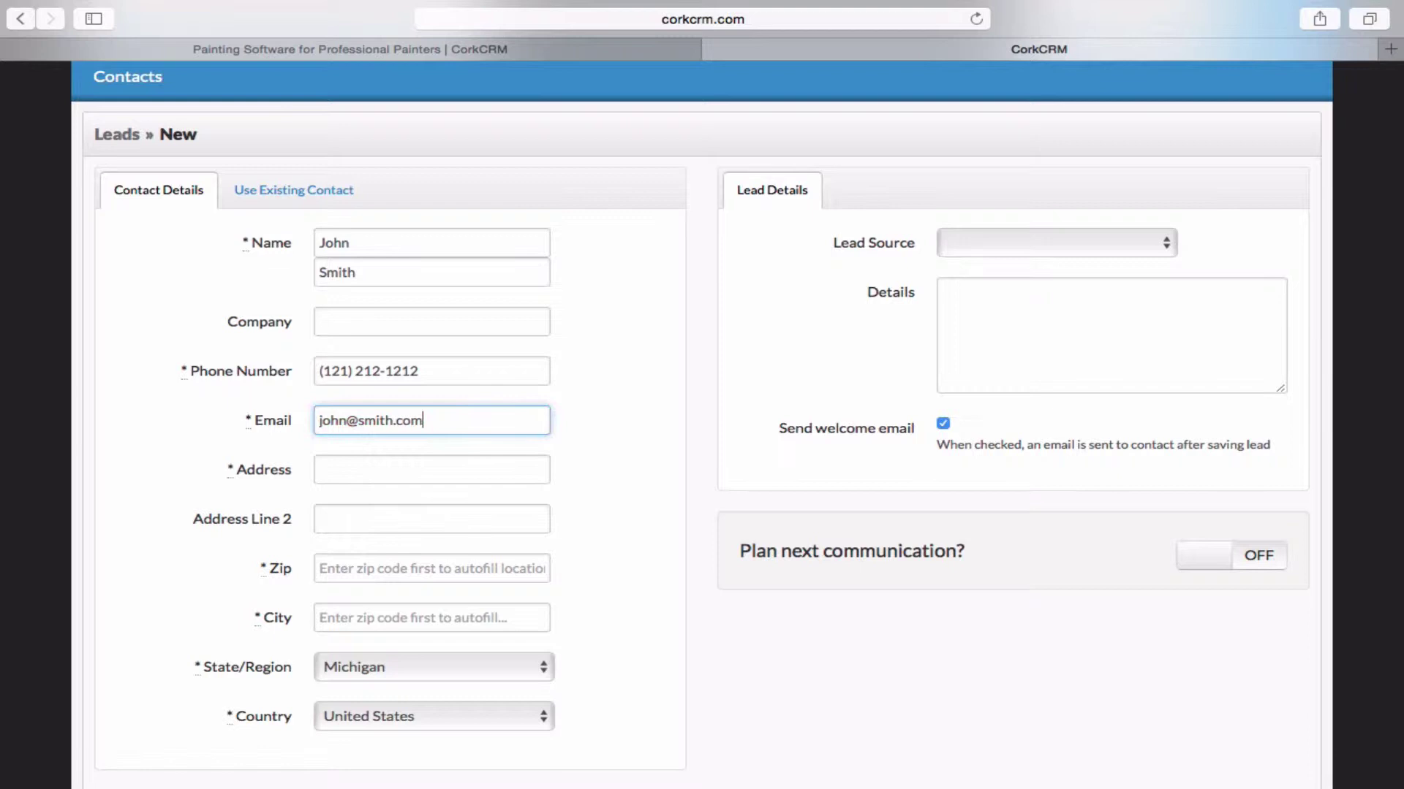
pyautogui.press('Tab')
pyautogui.write('123 St')
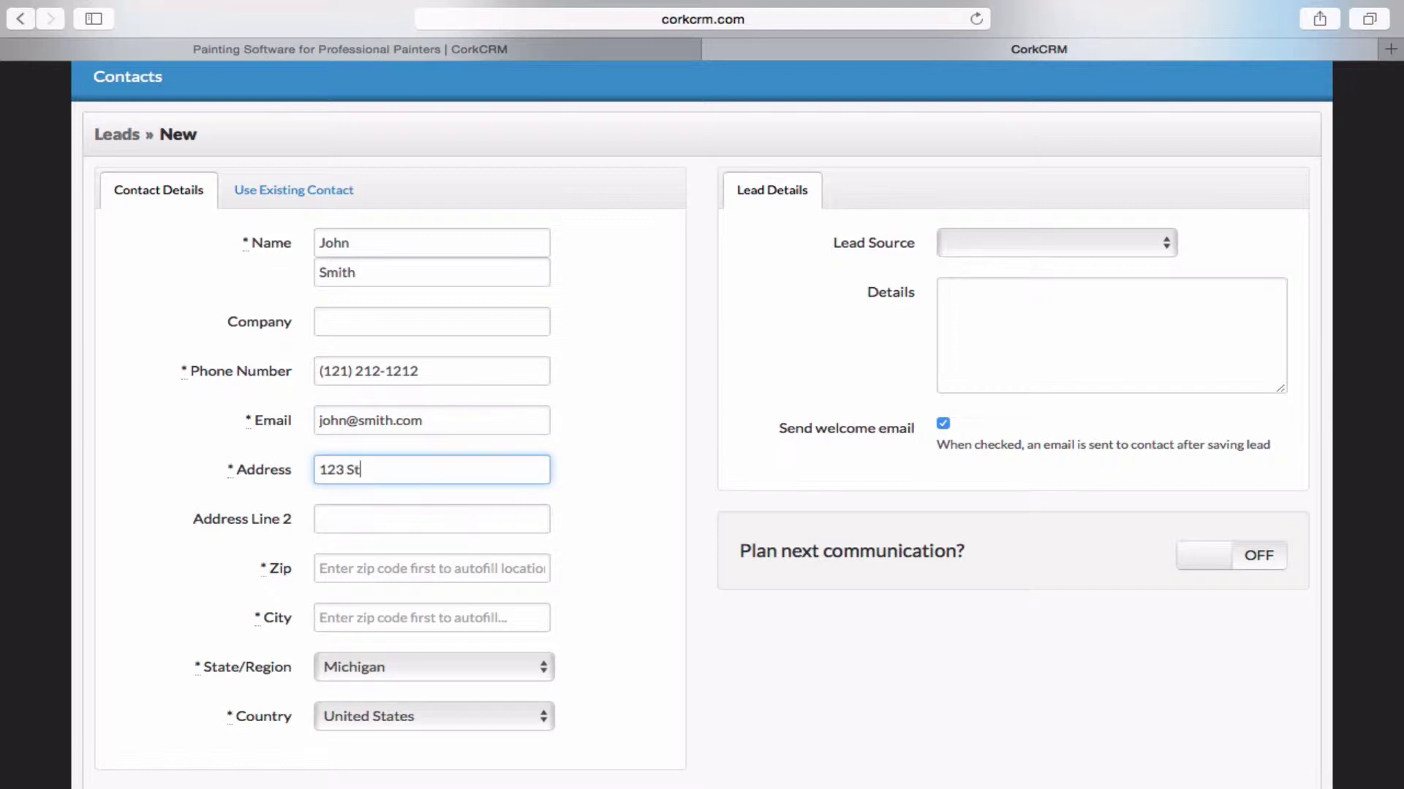
pyautogui.write('reet')
pyautogui.click(340, 574)
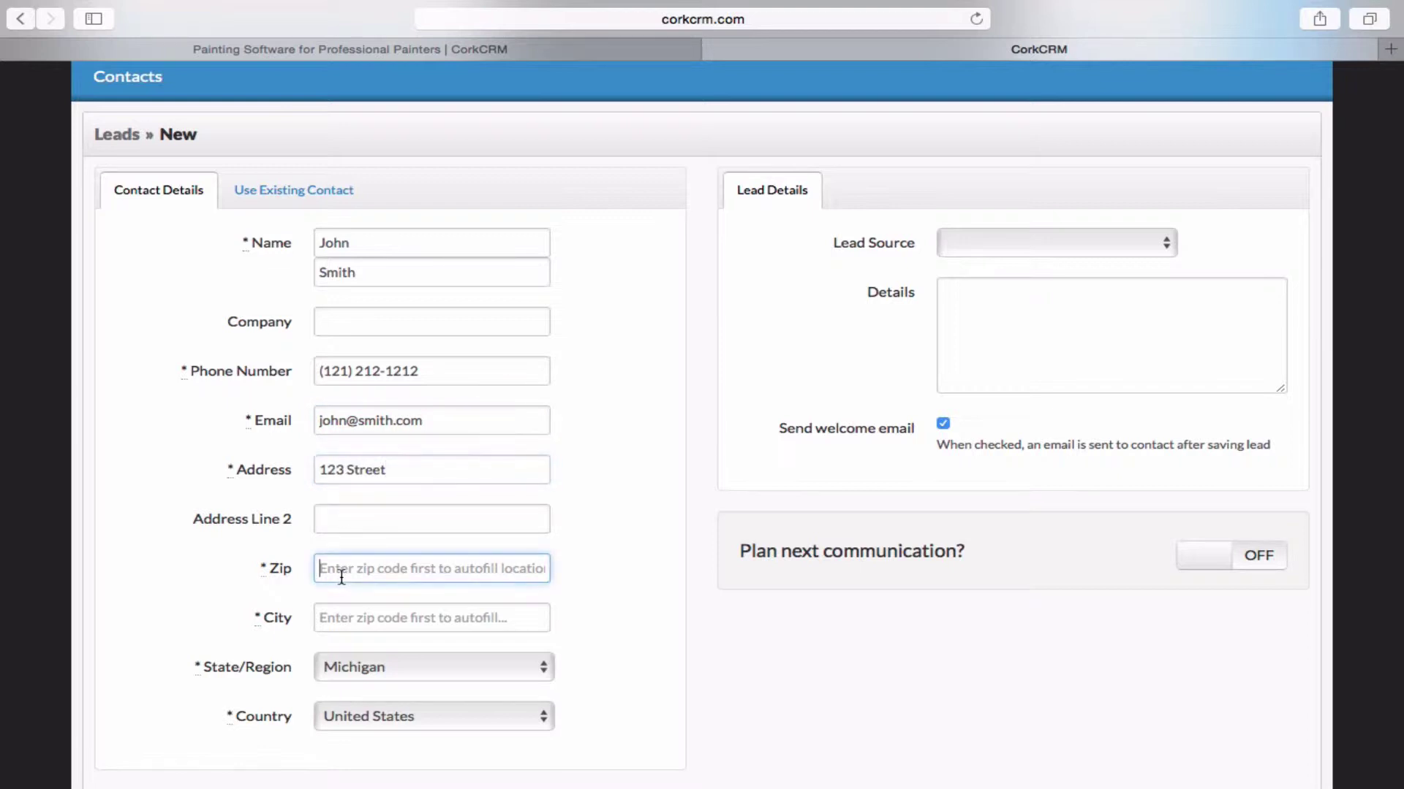
pyautogui.write('48823')
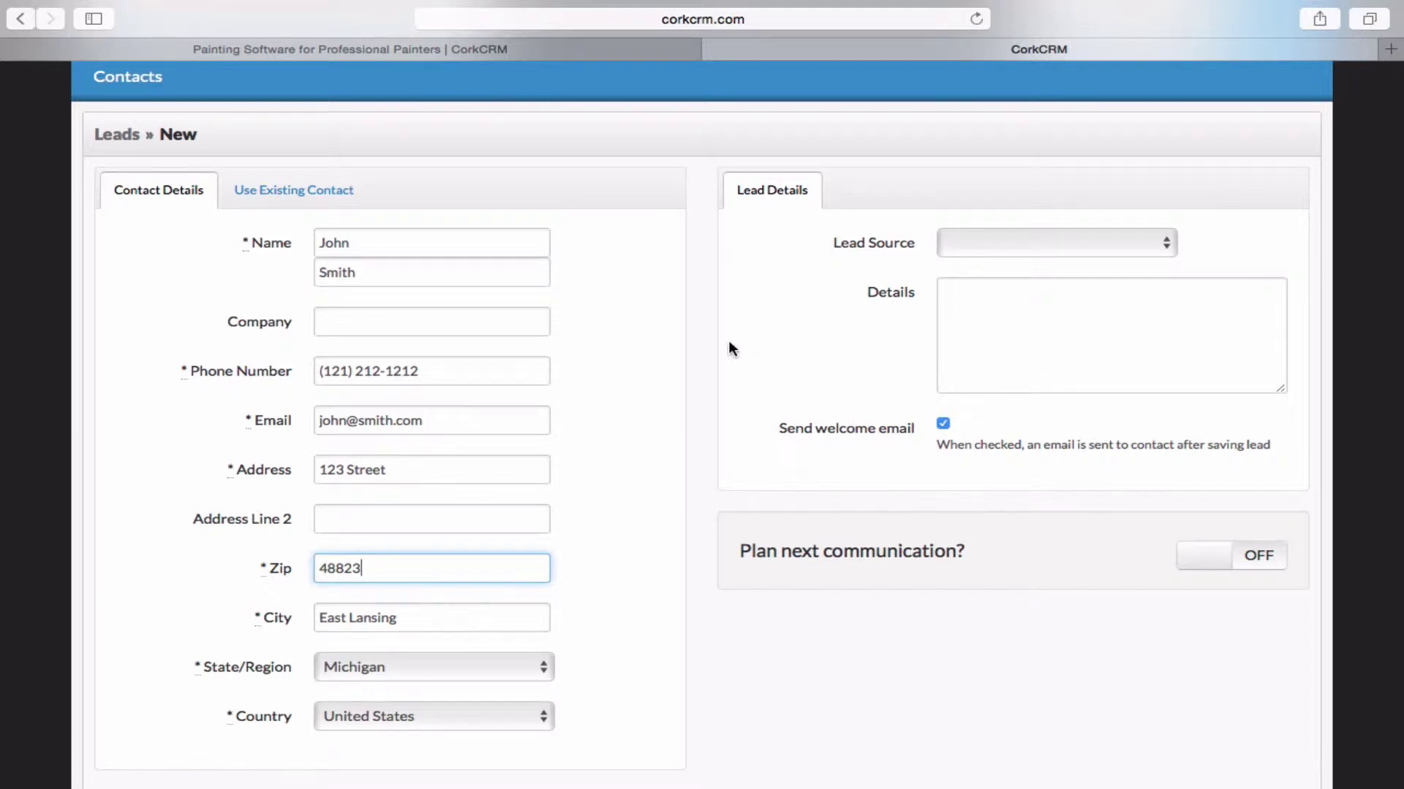
pyautogui.scroll(-3, 730, 345)
pyautogui.click(655, 633)
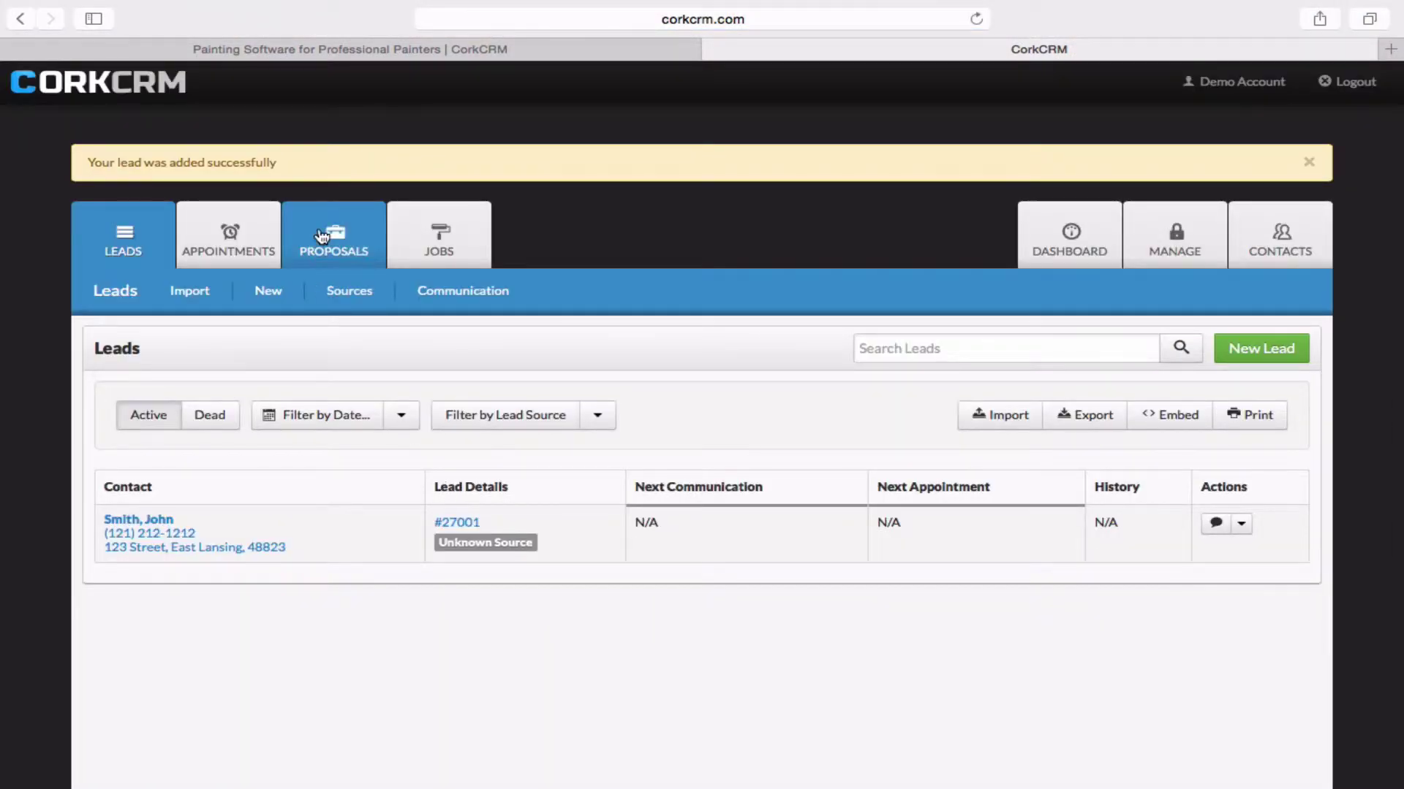
# Go to Proposals and show the New Proposal type options.
pyautogui.click(320, 233)
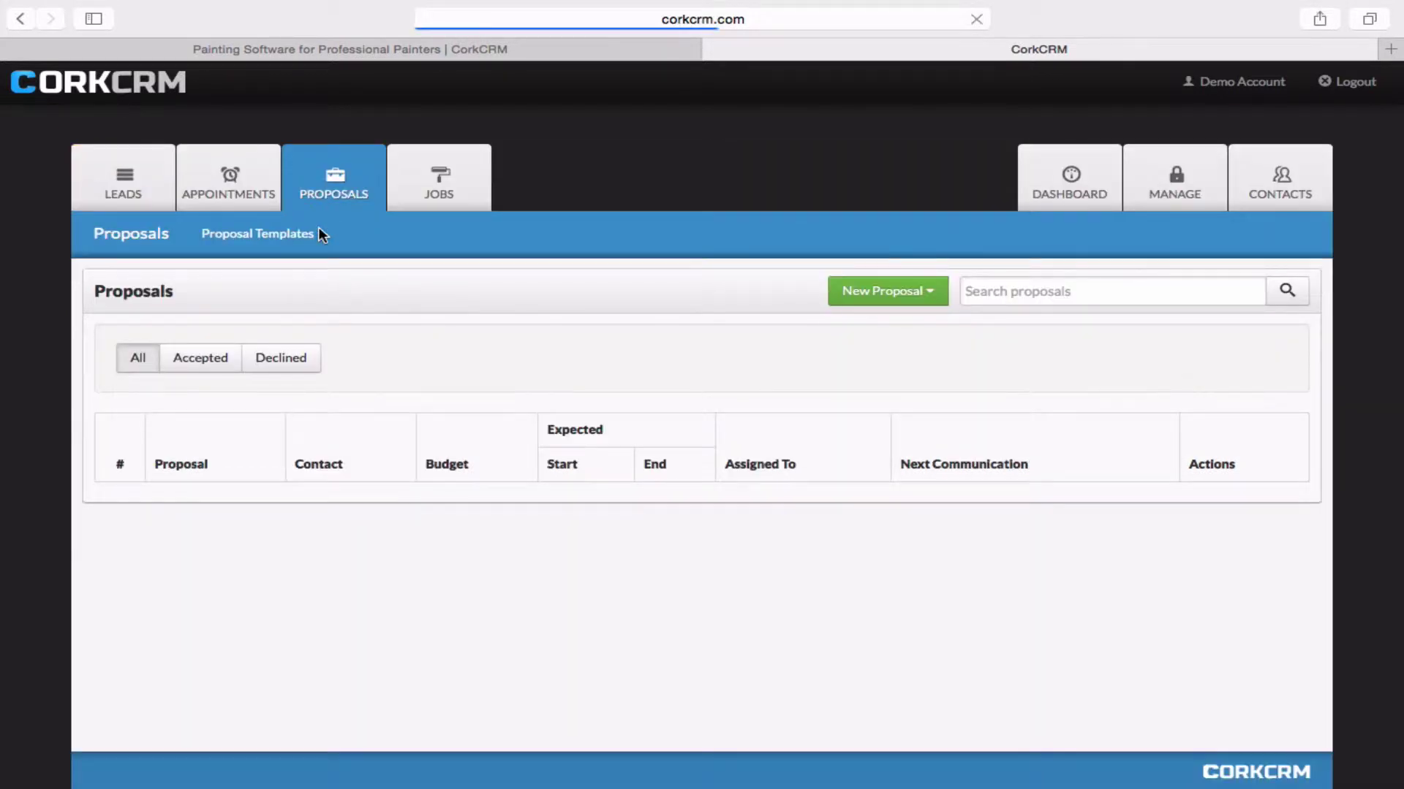
pyautogui.click(848, 299)
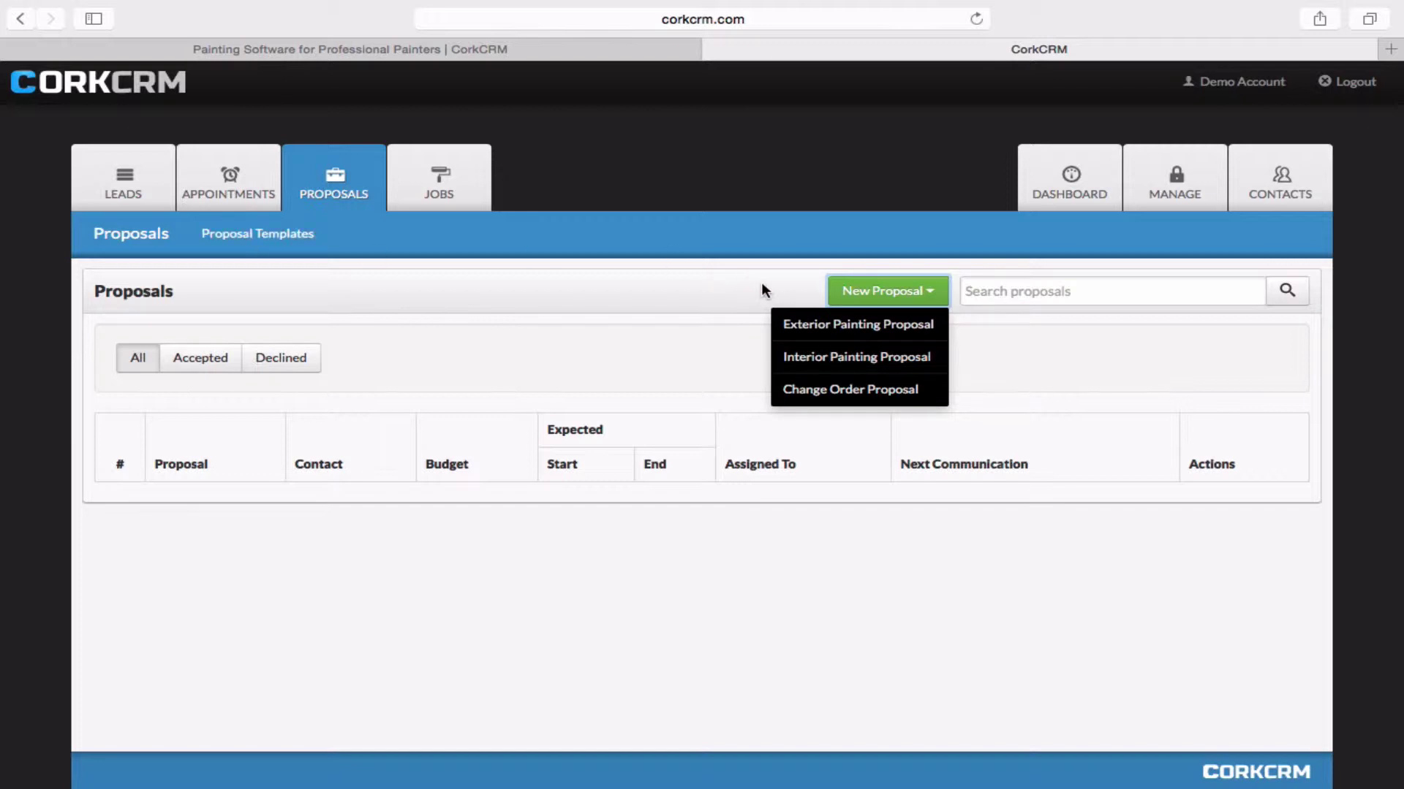
# Create an Exterior Painting Proposal for the new lead's untitled job and review the Preparation items.
pyautogui.click(917, 329)
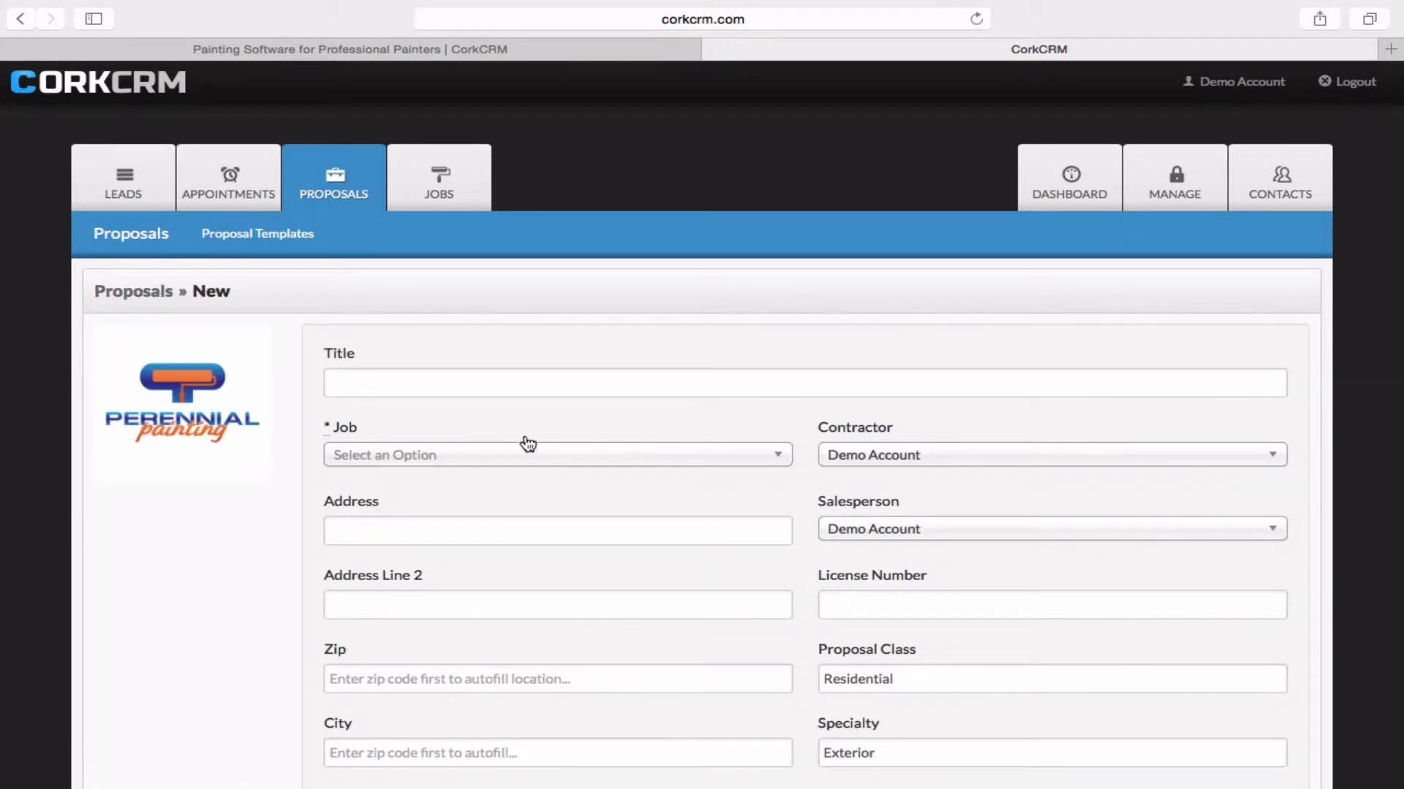
pyautogui.click(525, 460)
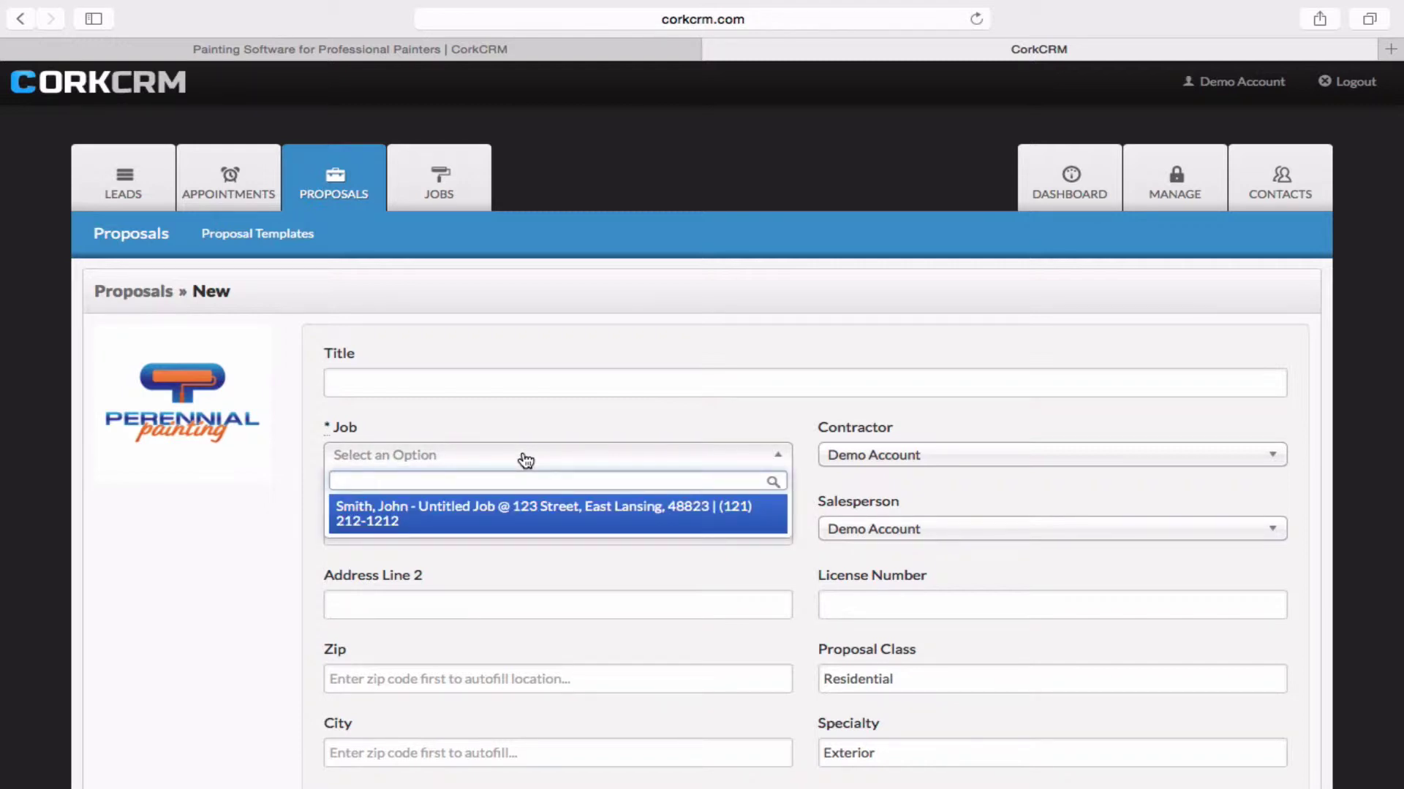
pyautogui.click(453, 512)
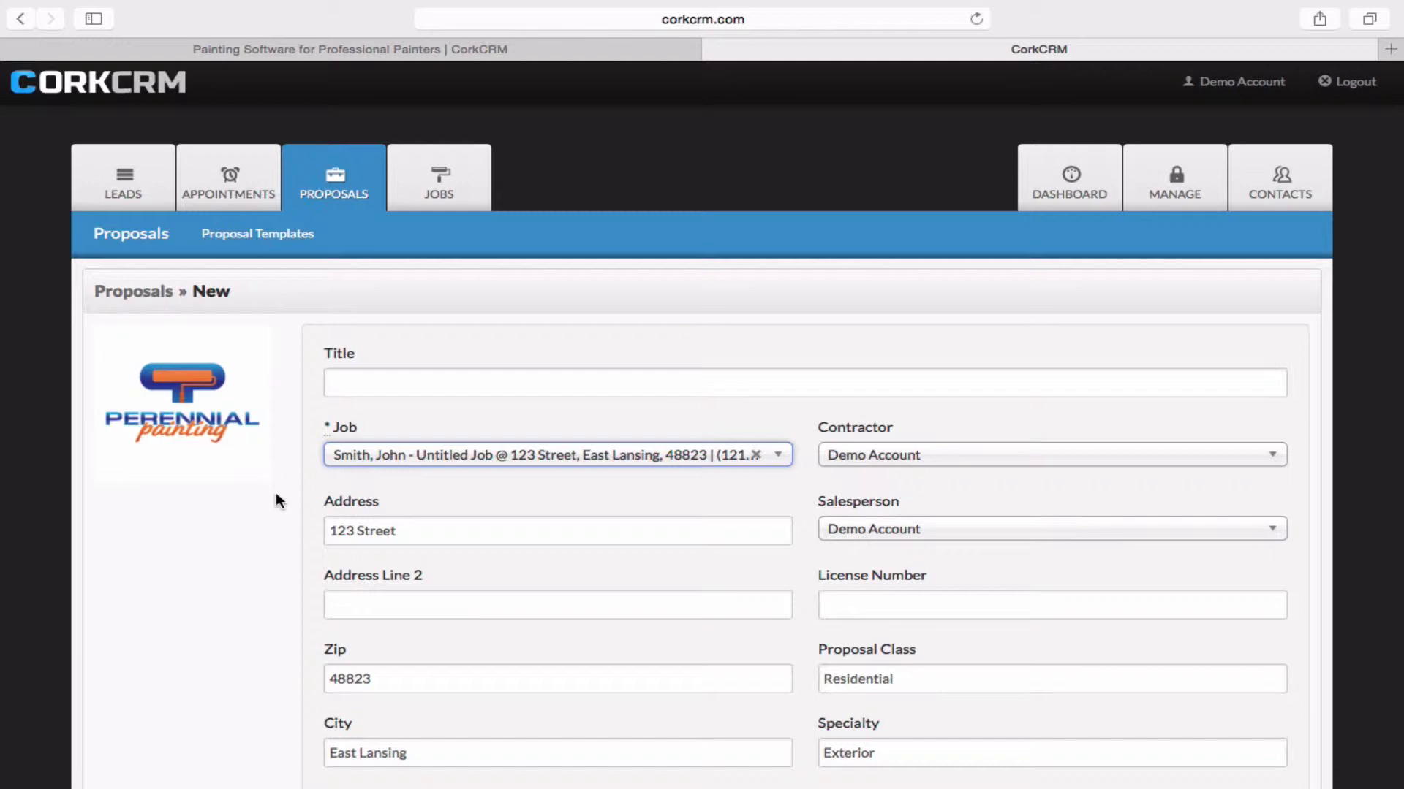
pyautogui.scroll(-12, 275, 492)
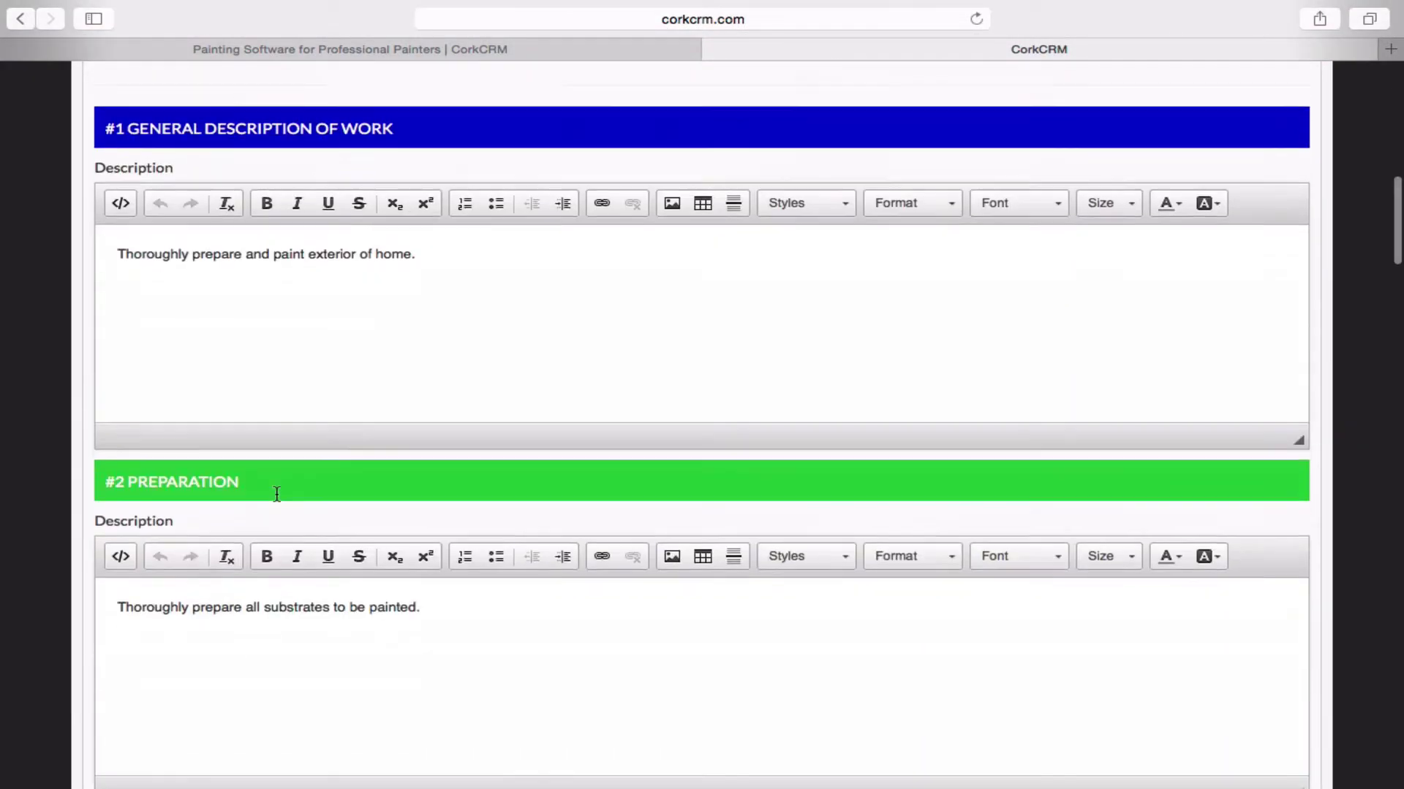
pyautogui.scroll(-4, 414, 316)
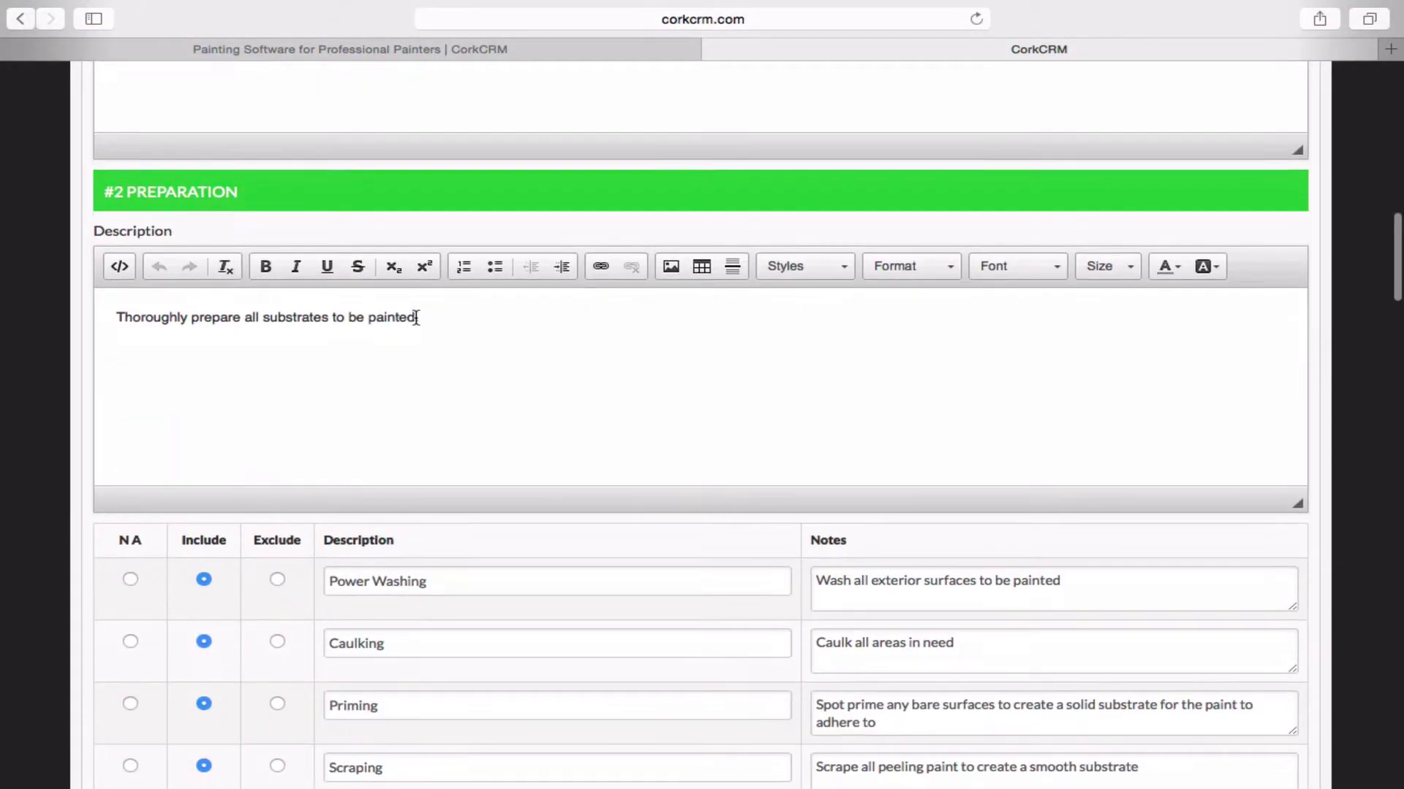
pyautogui.scroll(-2, 416, 317)
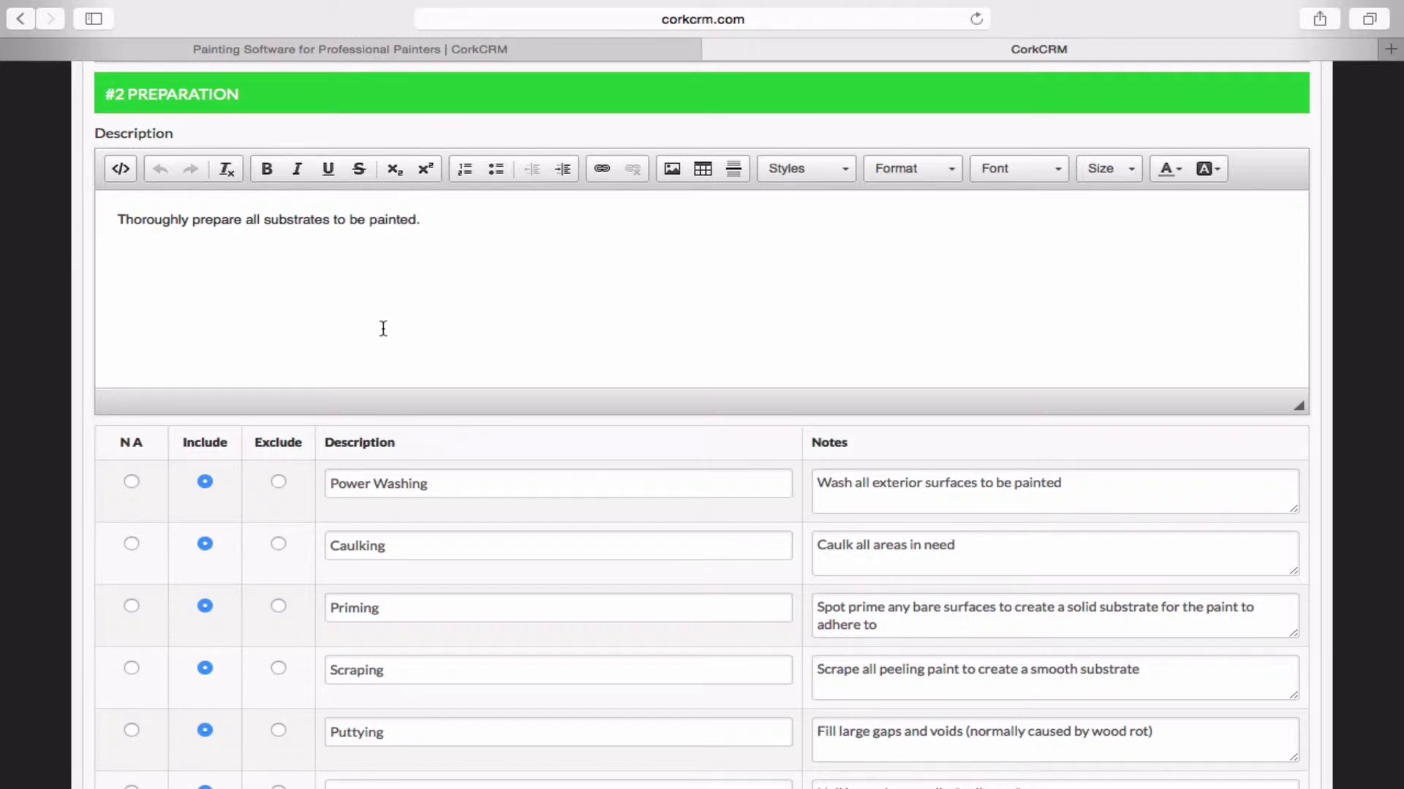
pyautogui.scroll(-3, 383, 328)
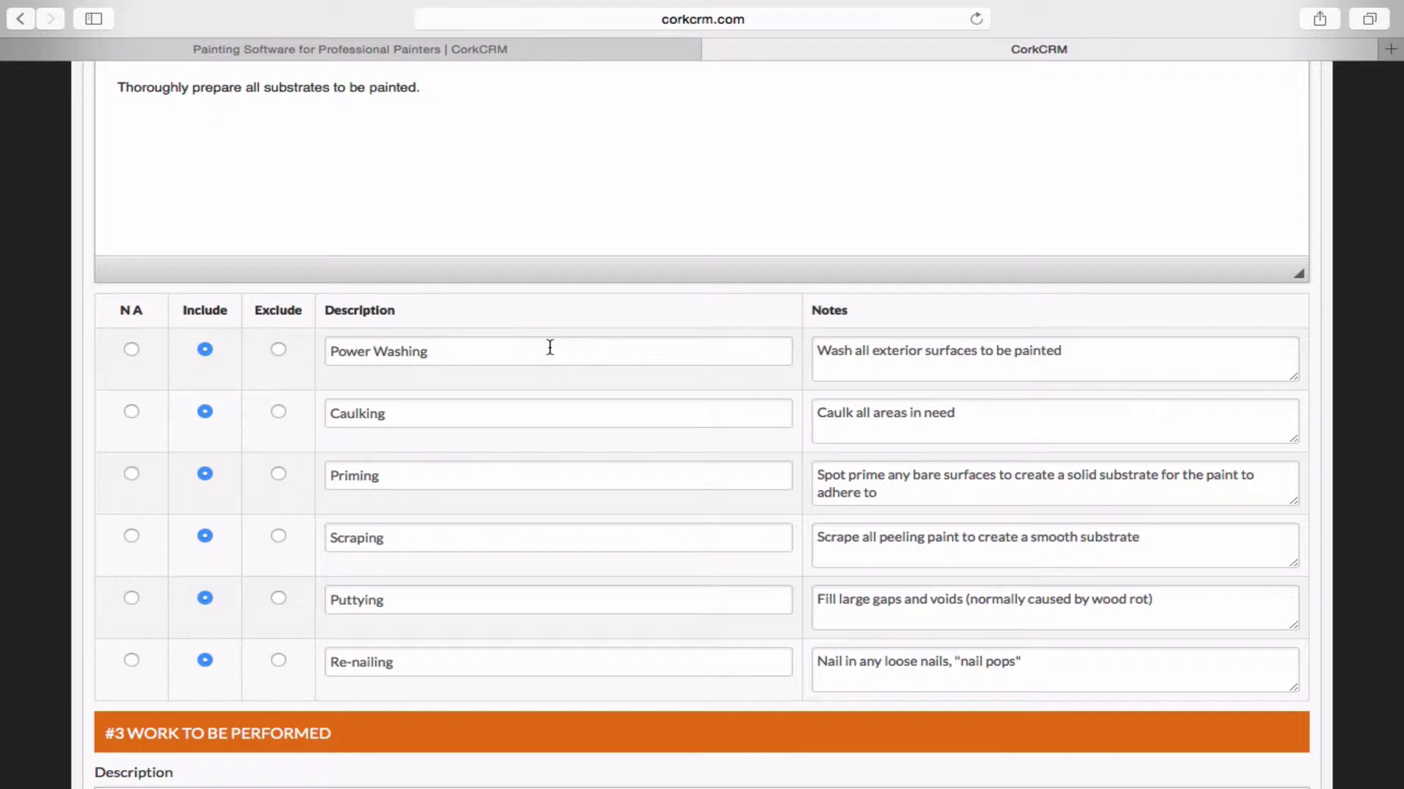
pyautogui.scroll(2, 550, 347)
pyautogui.scroll(-4, 550, 347)
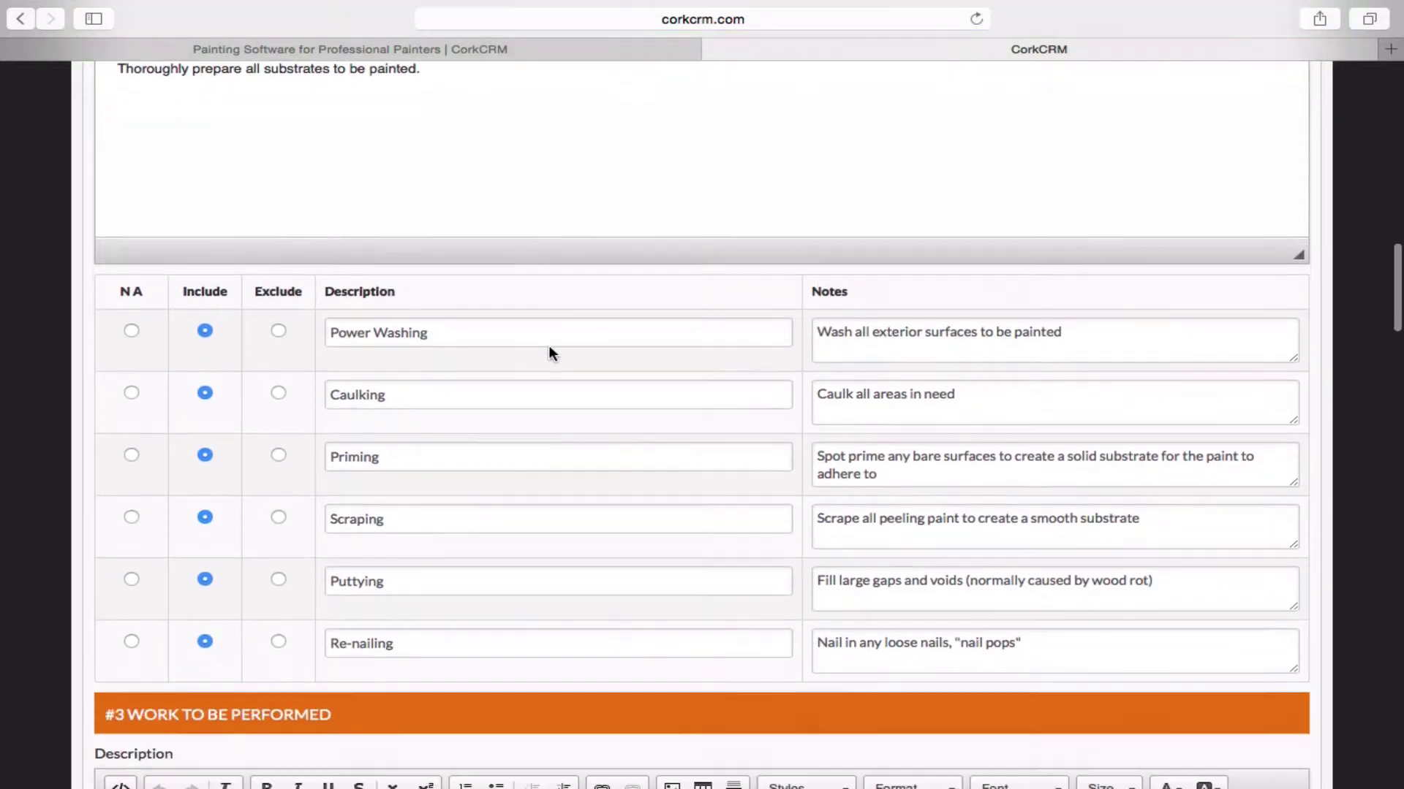
pyautogui.scroll(-5, 550, 348)
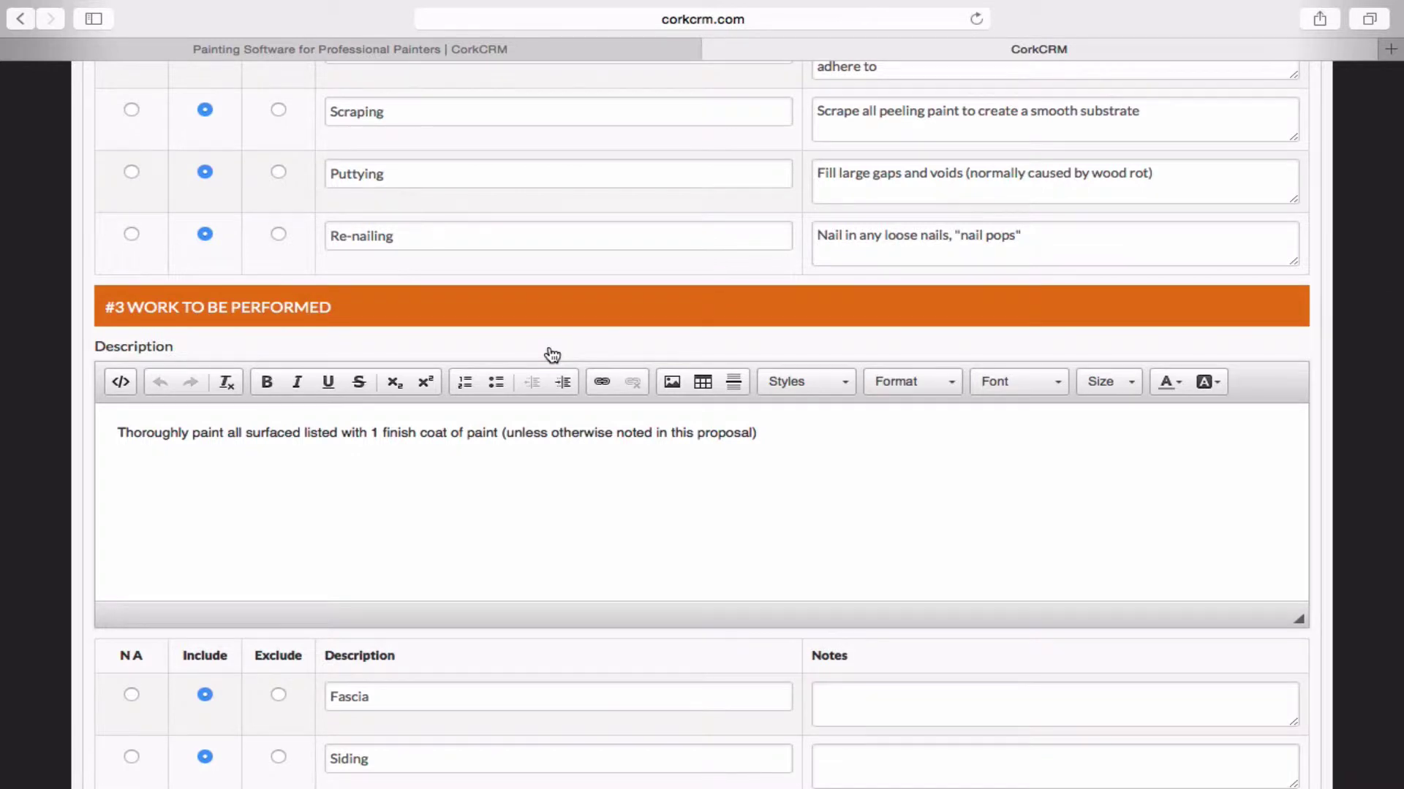
# Set the Front Door item under Work to be Performed to Exclude.
pyautogui.scroll(-5, 552, 355)
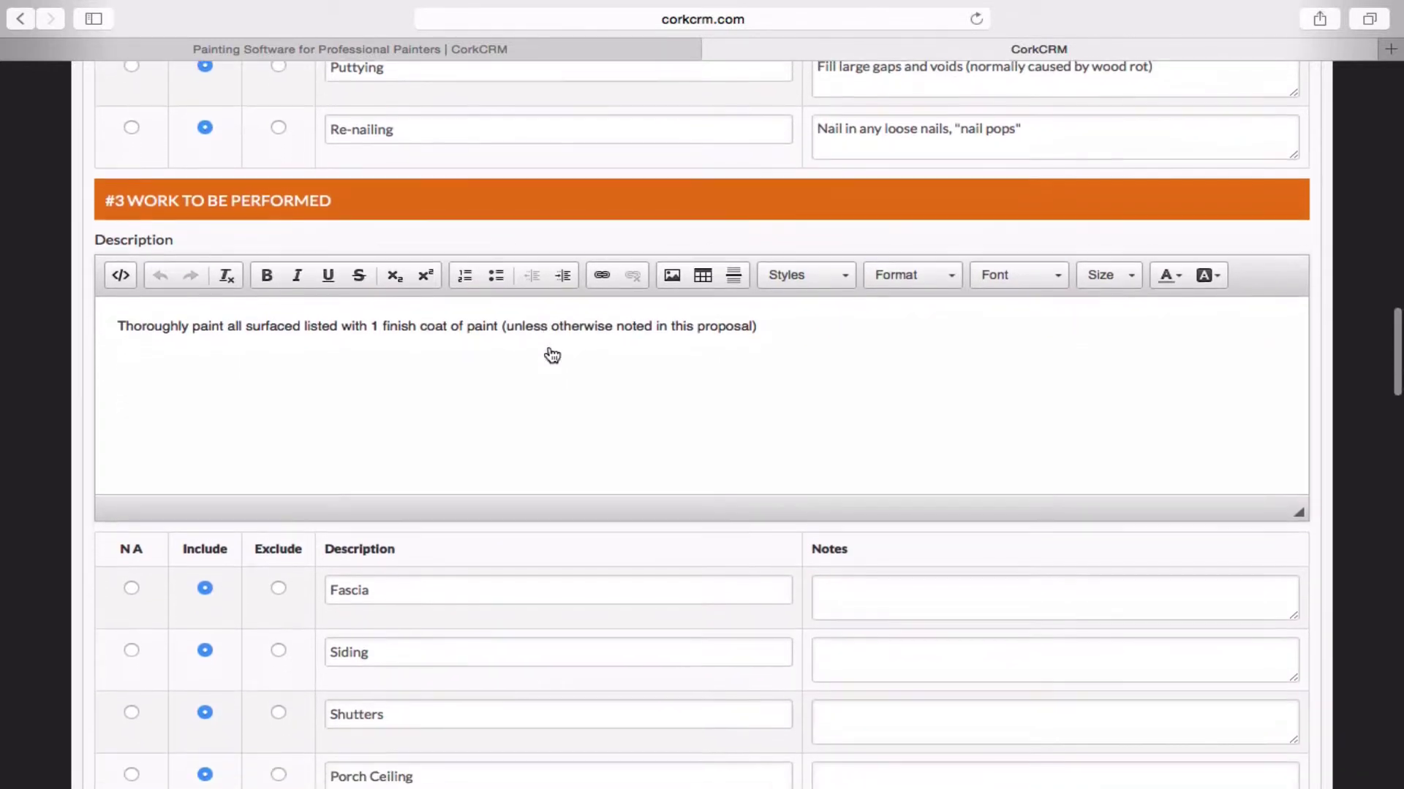
pyautogui.scroll(-1, 550, 353)
pyautogui.scroll(1, 548, 348)
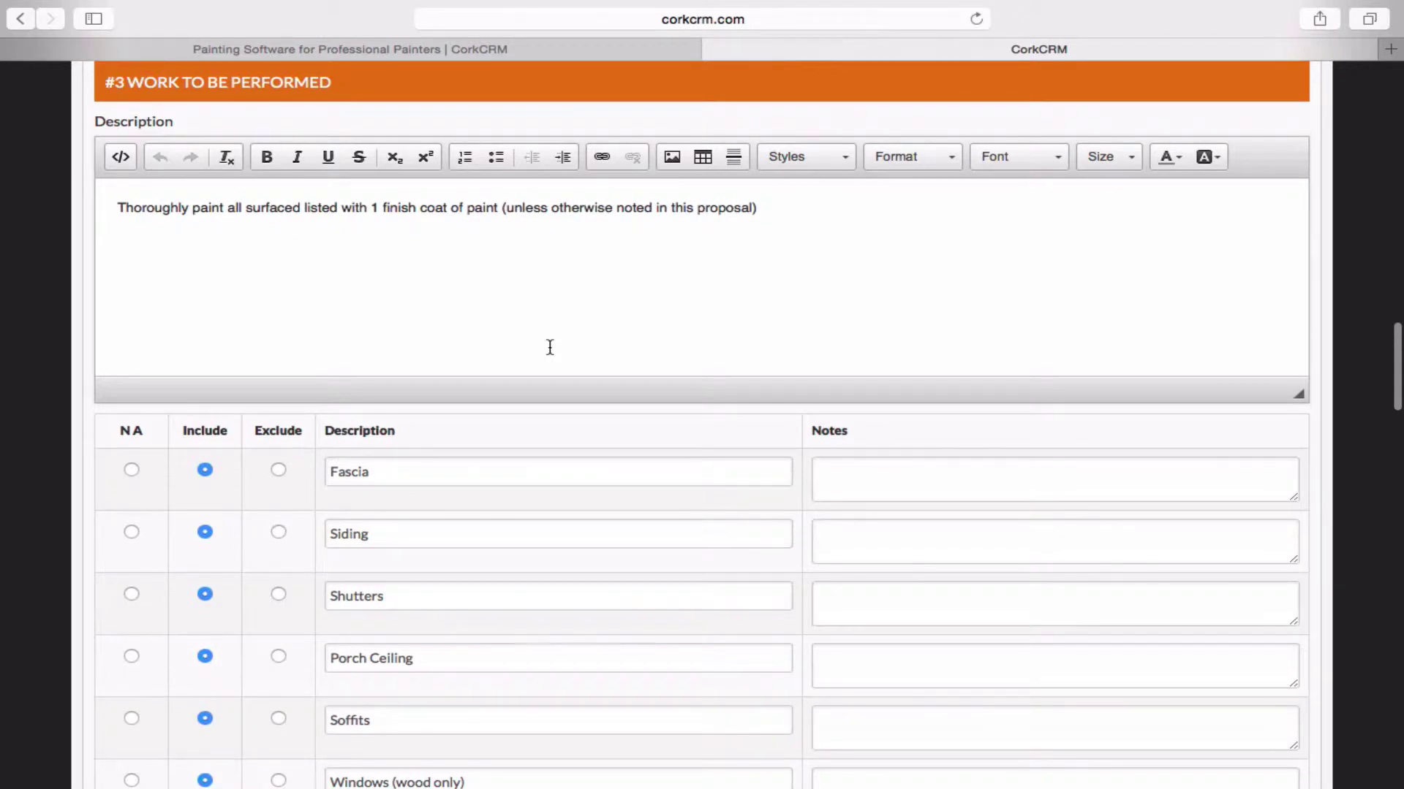
pyautogui.scroll(-4, 549, 347)
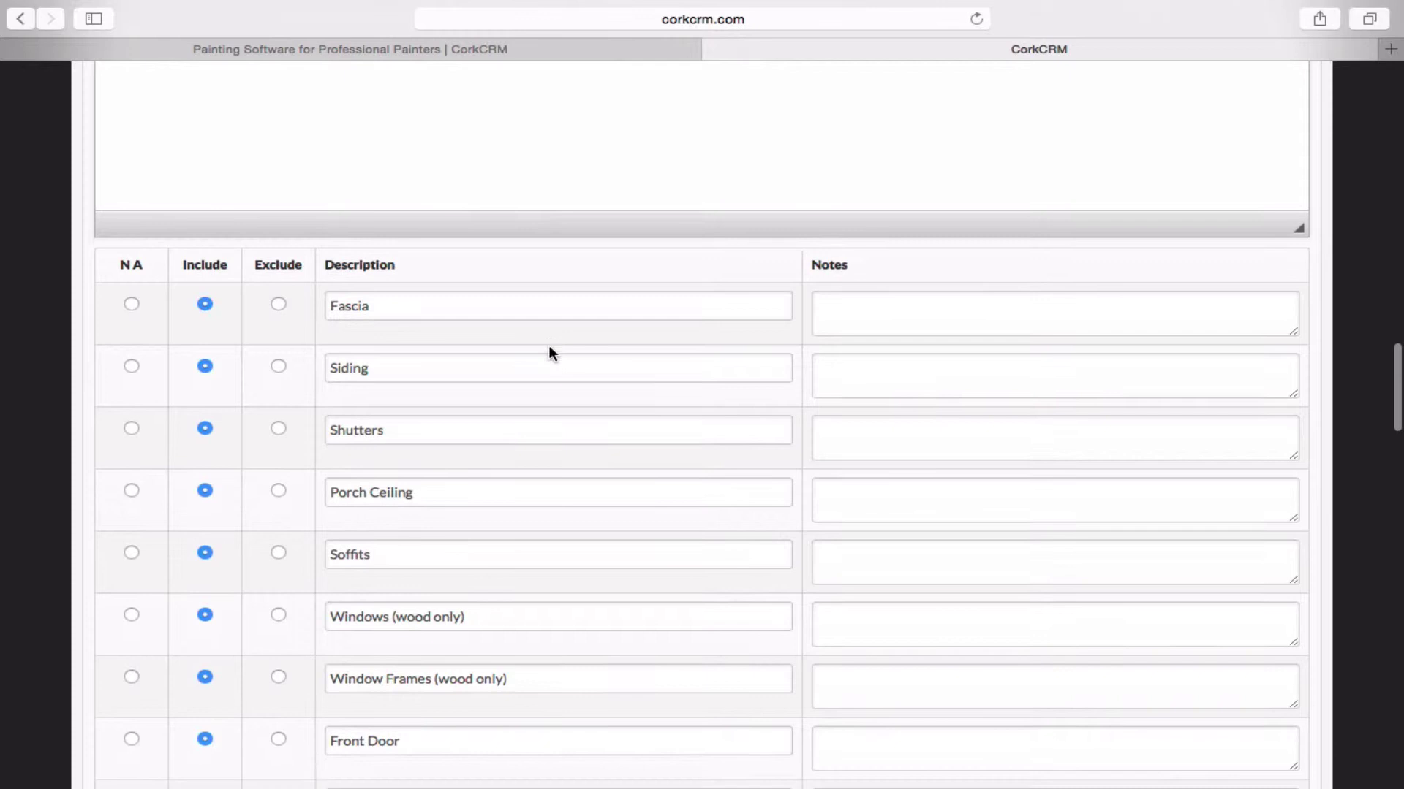
pyautogui.scroll(-4, 549, 347)
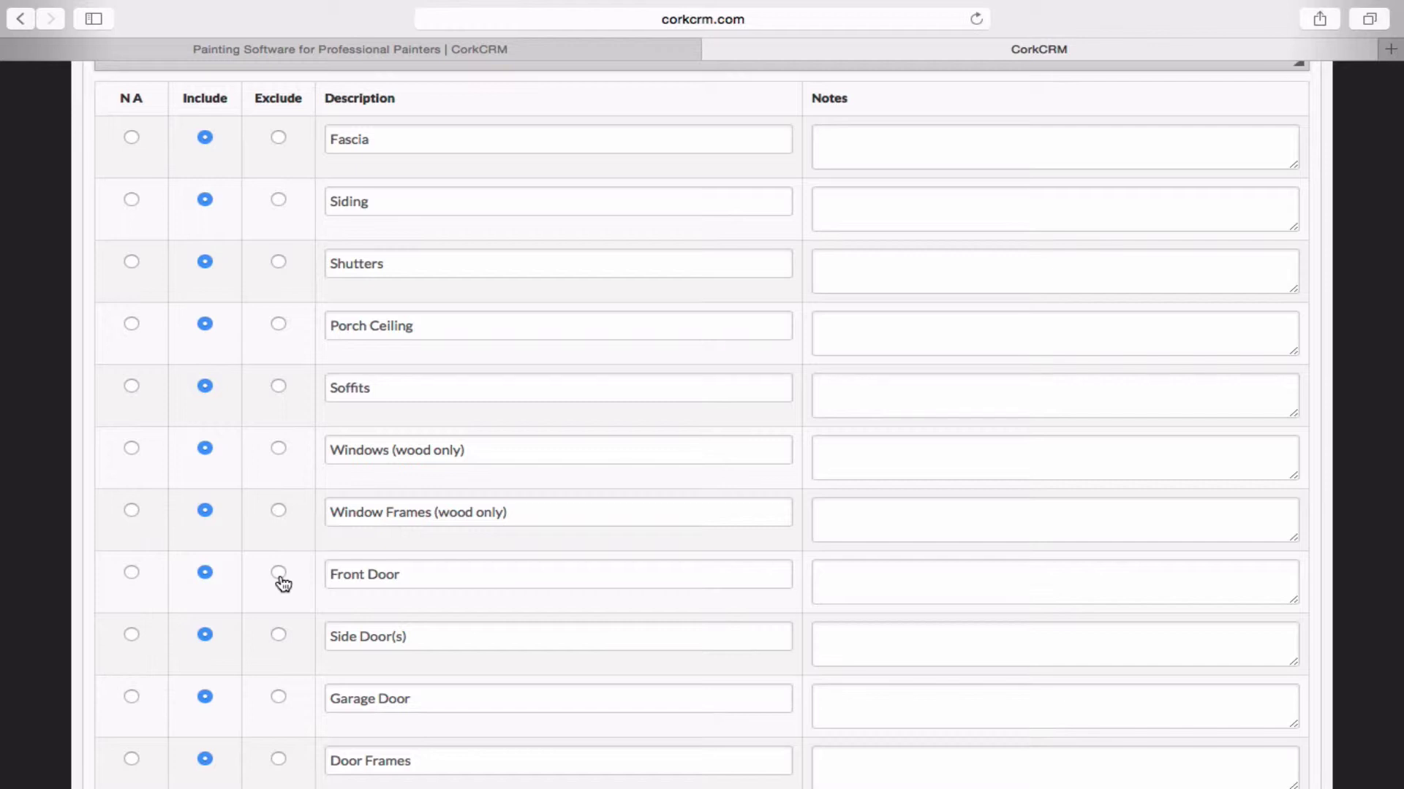
pyautogui.click(280, 576)
# Add the note 'Customer will replace front door. Do not paint.' to the Front Door item.
pyautogui.click(870, 576)
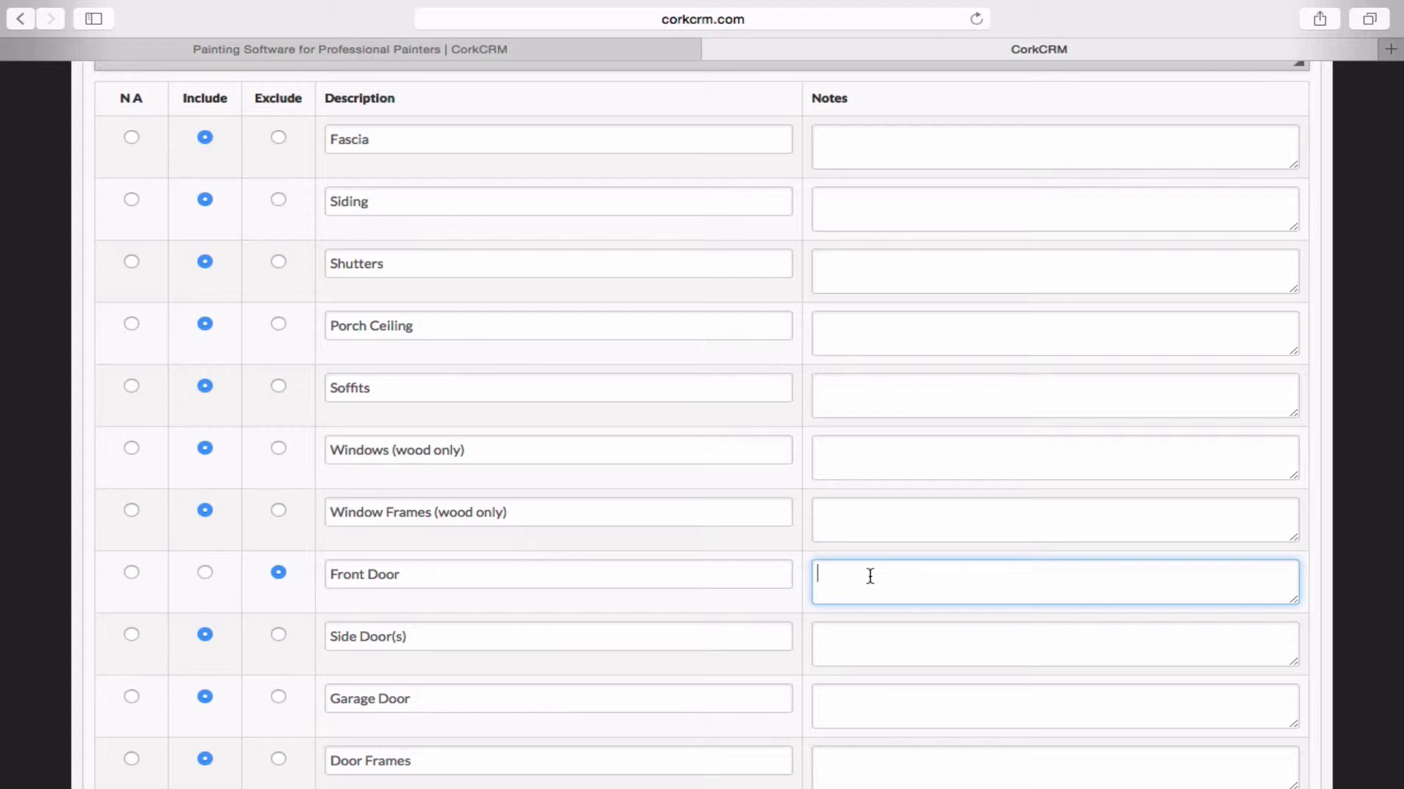
pyautogui.write('Customer will replace front ')
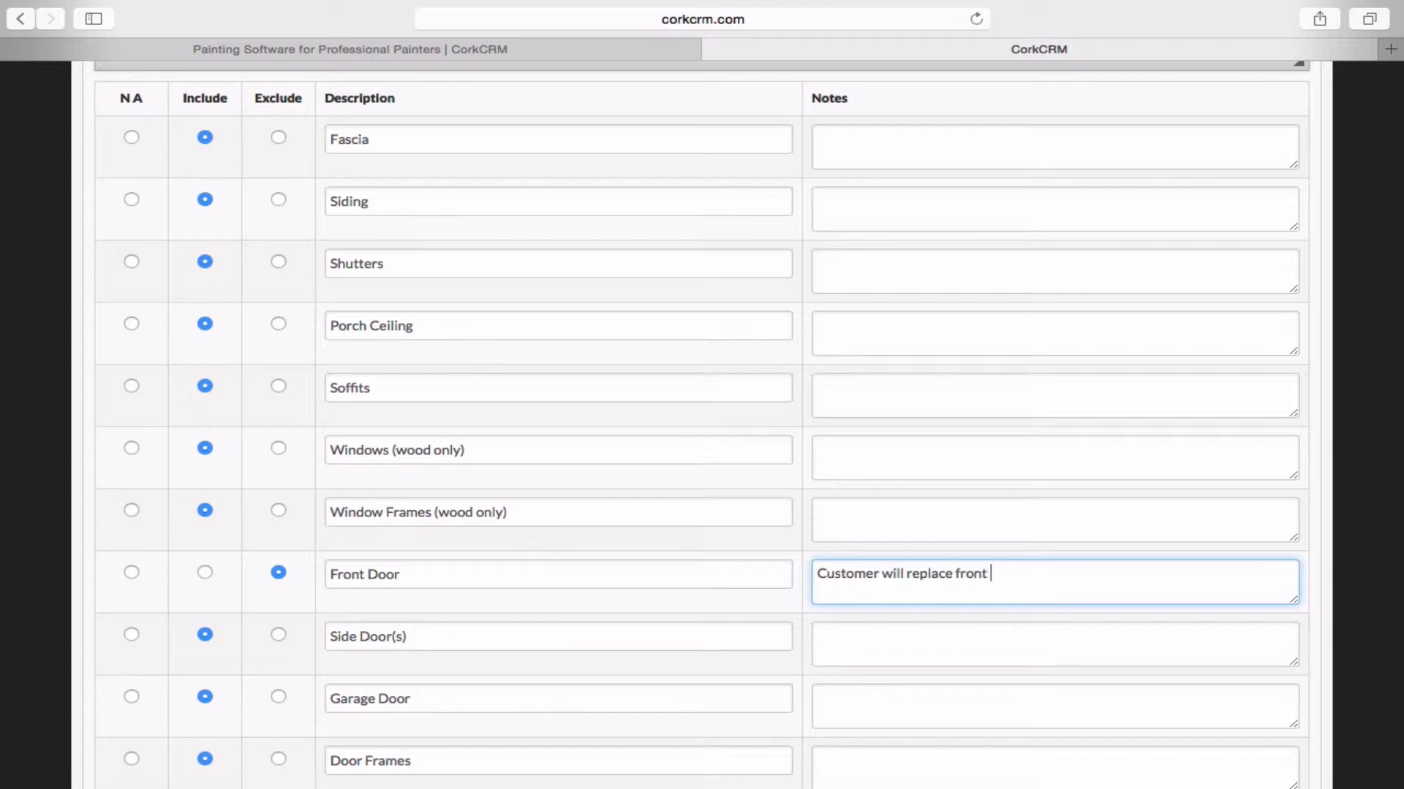
pyautogui.write('door.  Do not paint.')
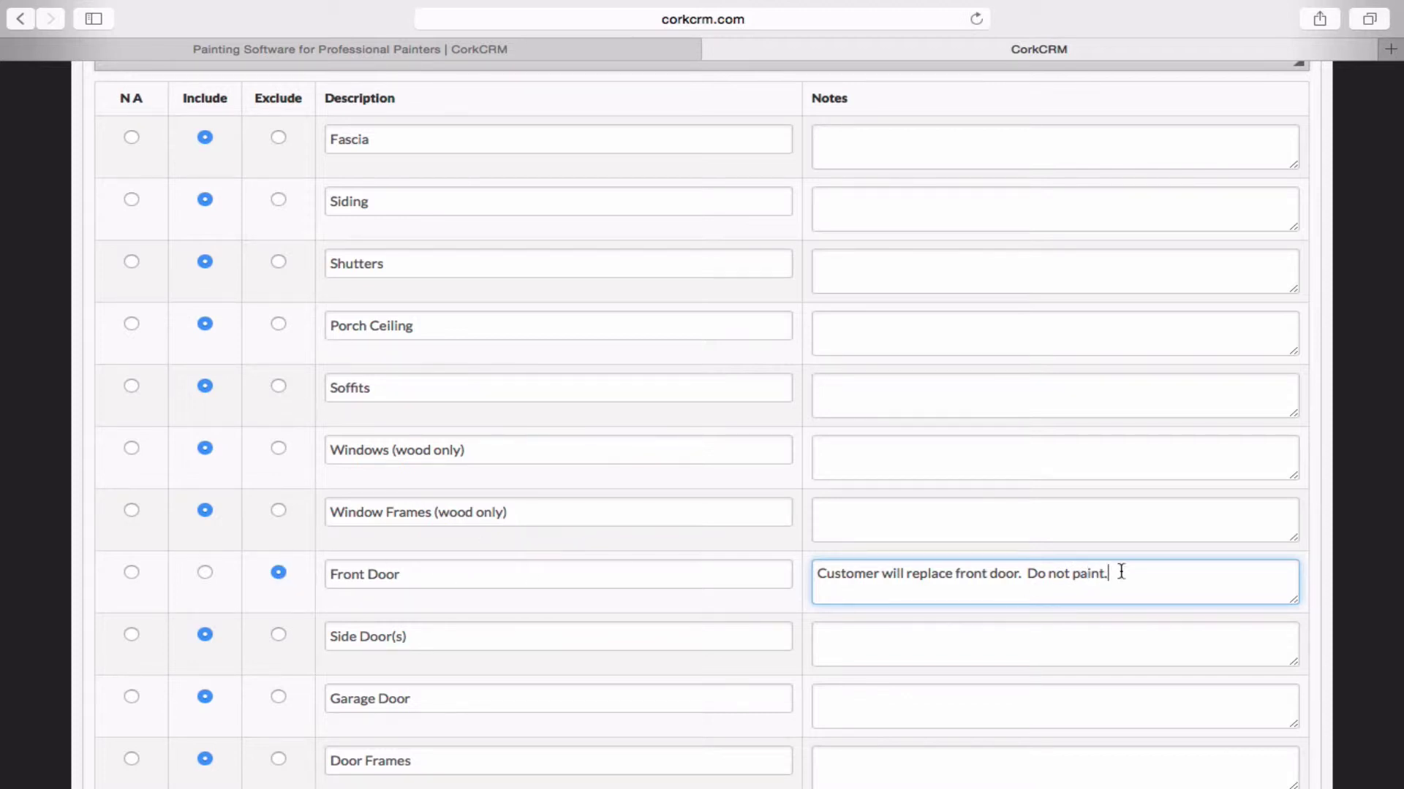
pyautogui.moveTo(1128, 573); pyautogui.dragTo(895, 514)
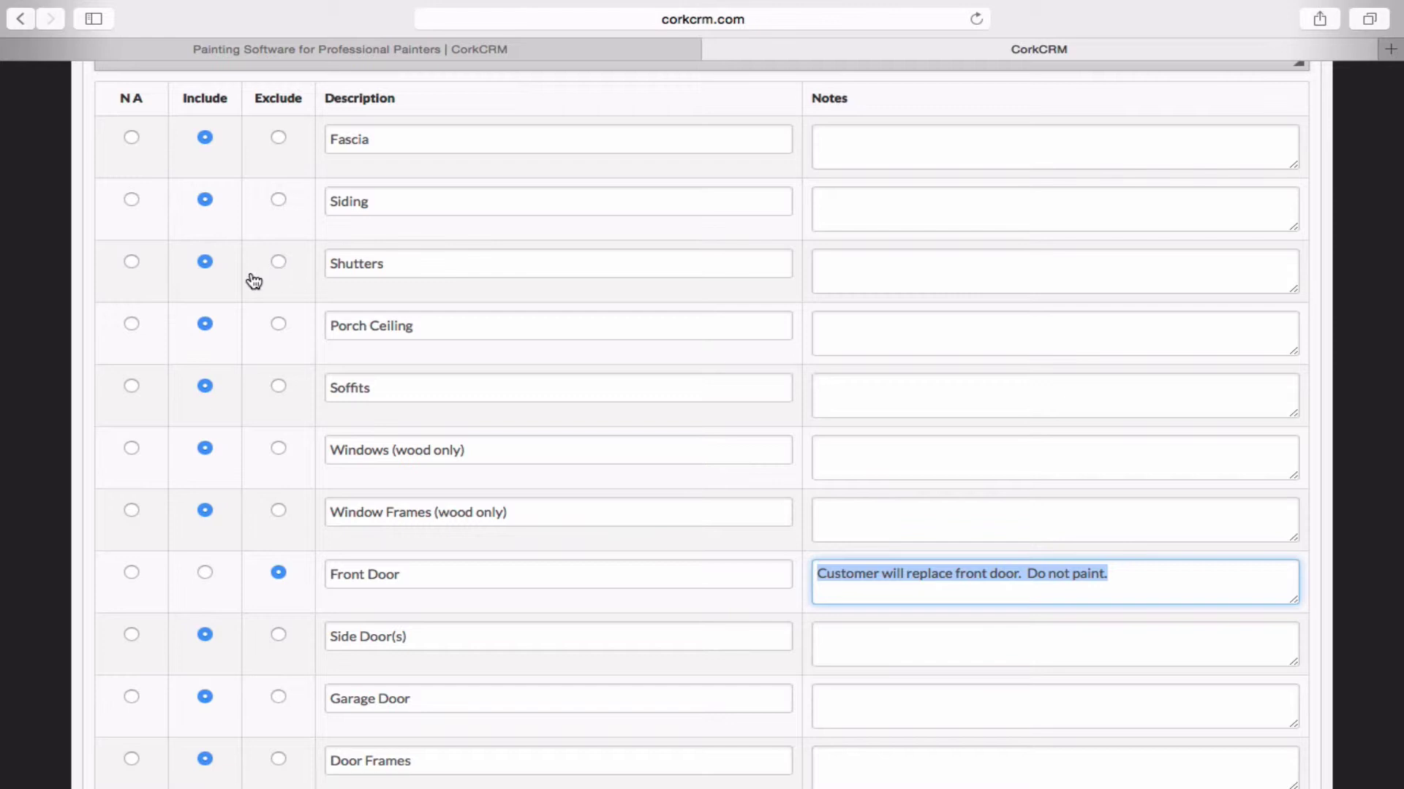
# Mark the Shutters item as NA in the work list.
pyautogui.click(133, 265)
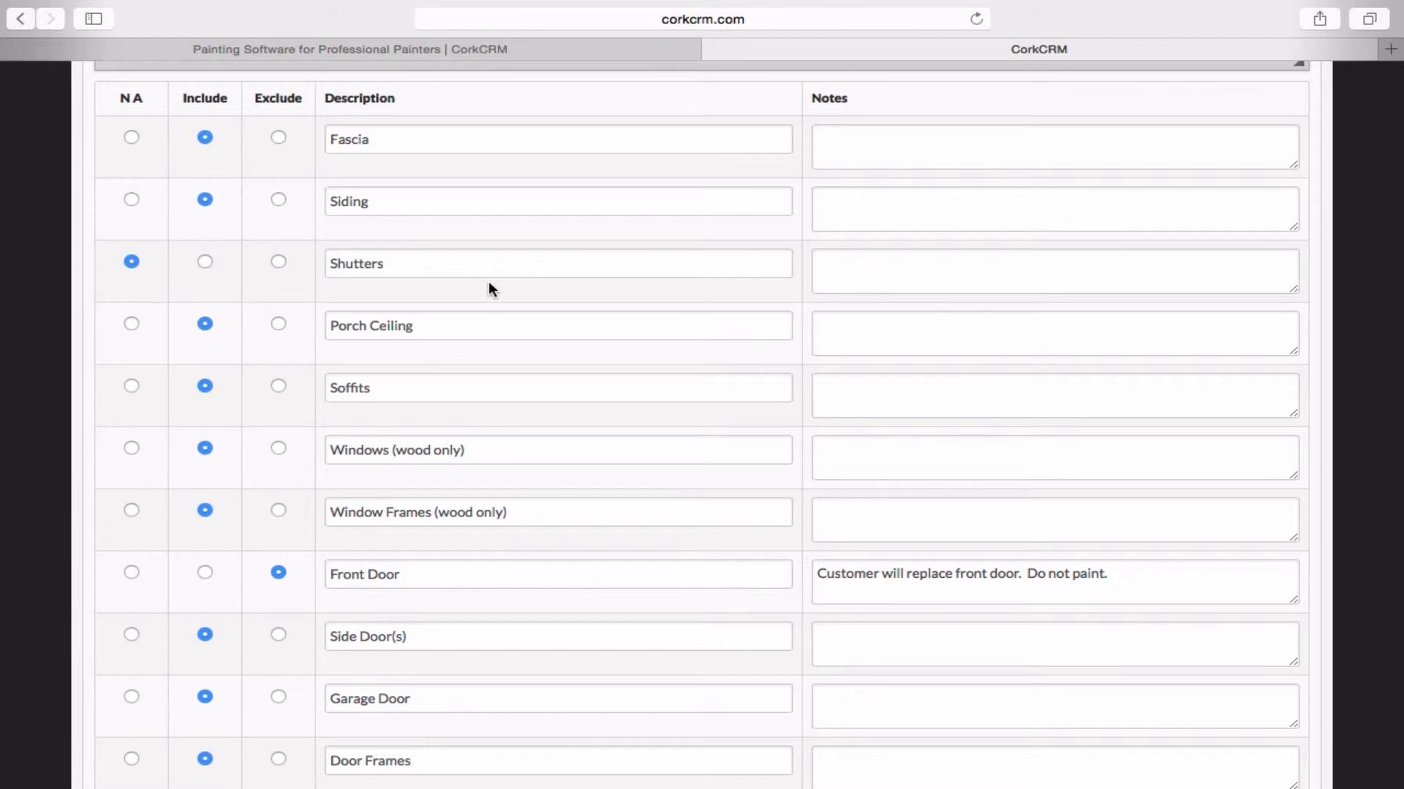
pyautogui.scroll(-15, 488, 288)
pyautogui.scroll(3, 488, 288)
pyautogui.scroll(-1, 490, 283)
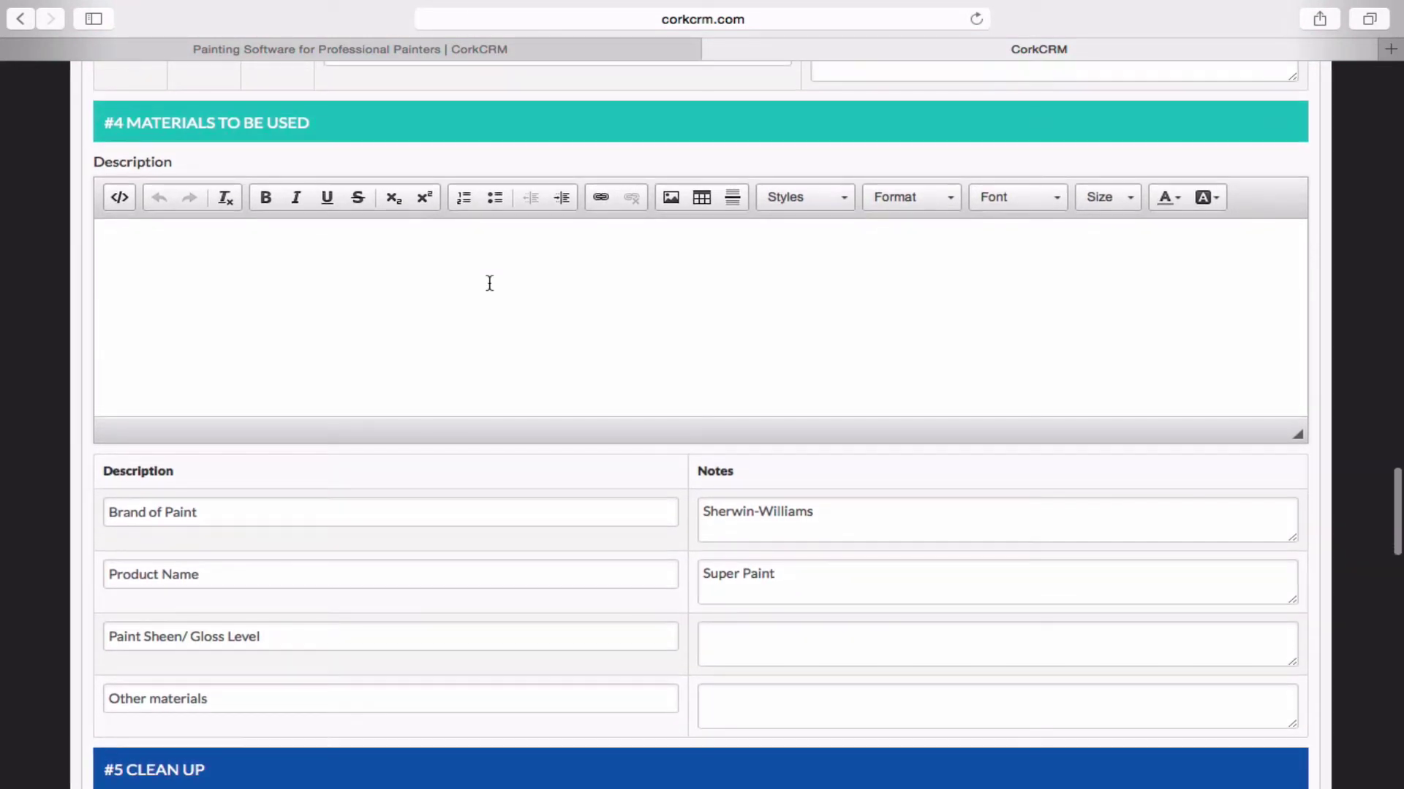
# Scroll past Materials and Clean Up to bring the Payment Schedule table into view.
pyautogui.scroll(-5, 490, 283)
pyautogui.scroll(6, 489, 283)
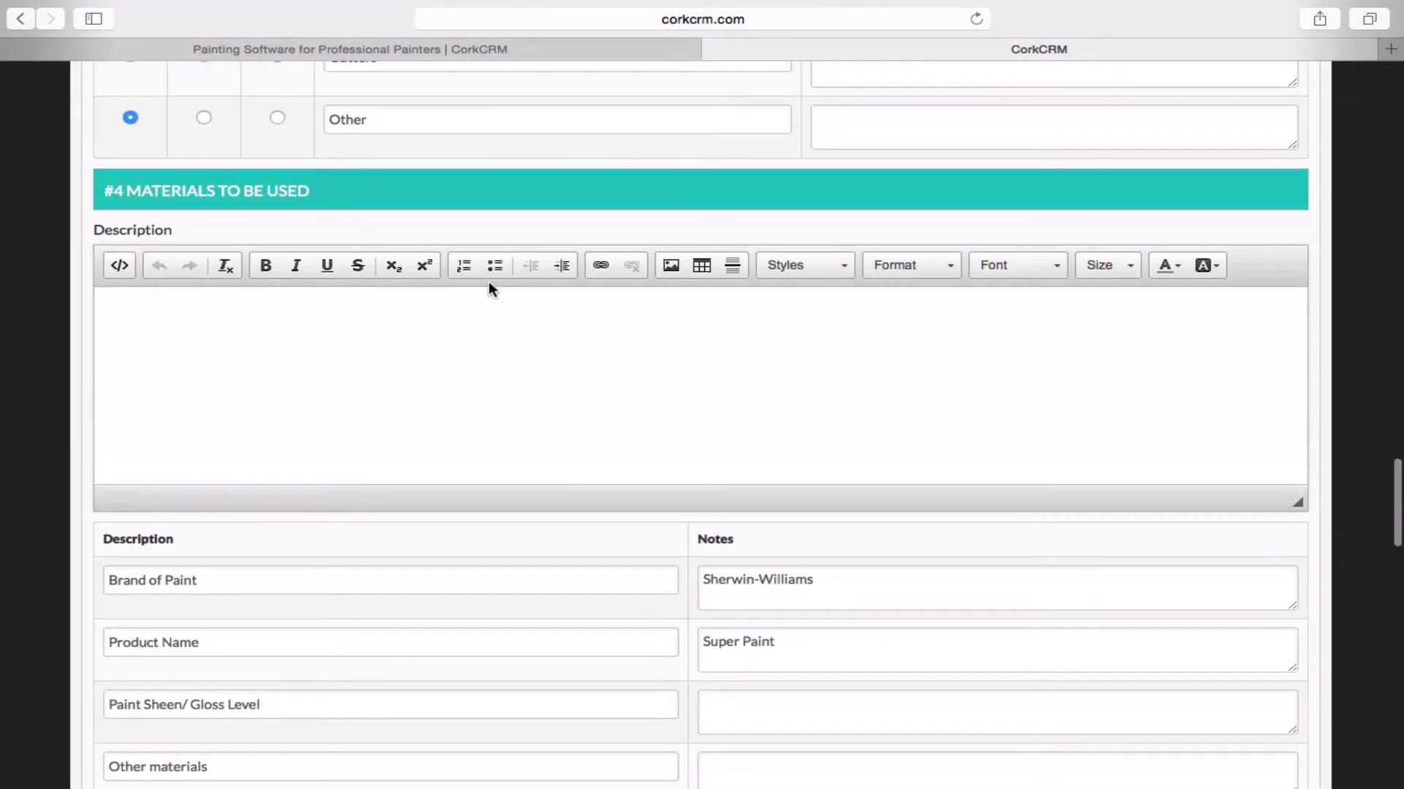
pyautogui.scroll(-5, 488, 282)
pyautogui.scroll(-4, 490, 285)
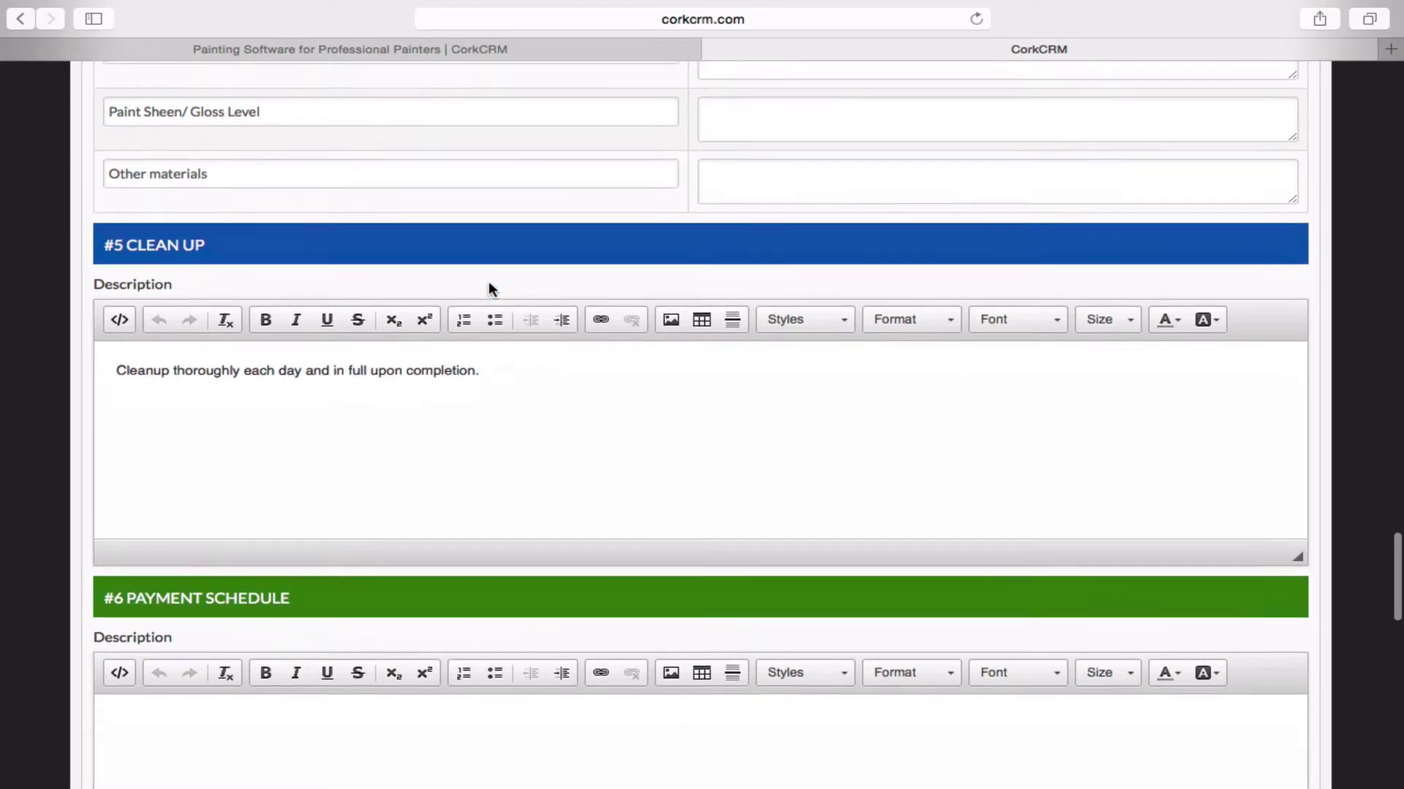
pyautogui.scroll(-2, 488, 281)
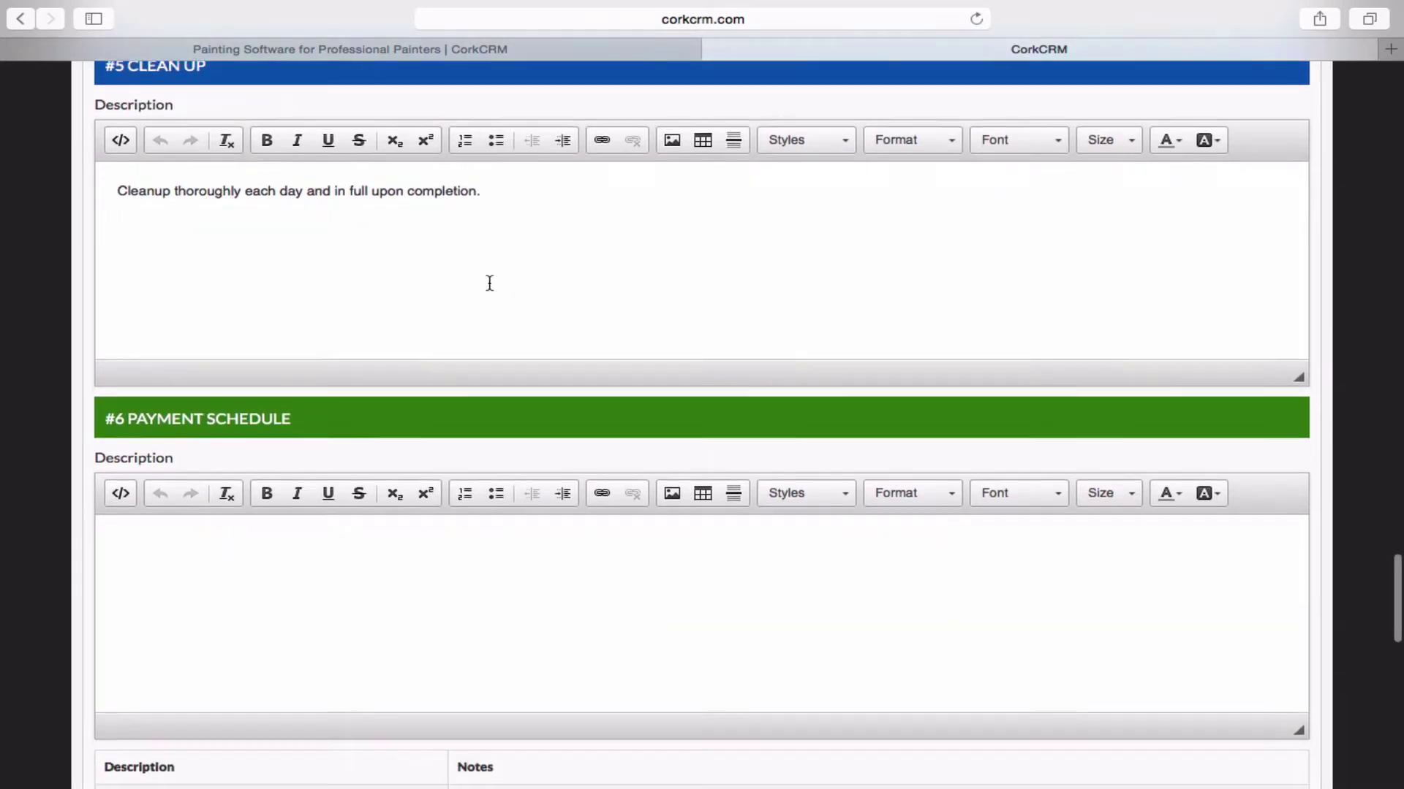
pyautogui.scroll(-4, 488, 285)
pyautogui.scroll(-2, 490, 283)
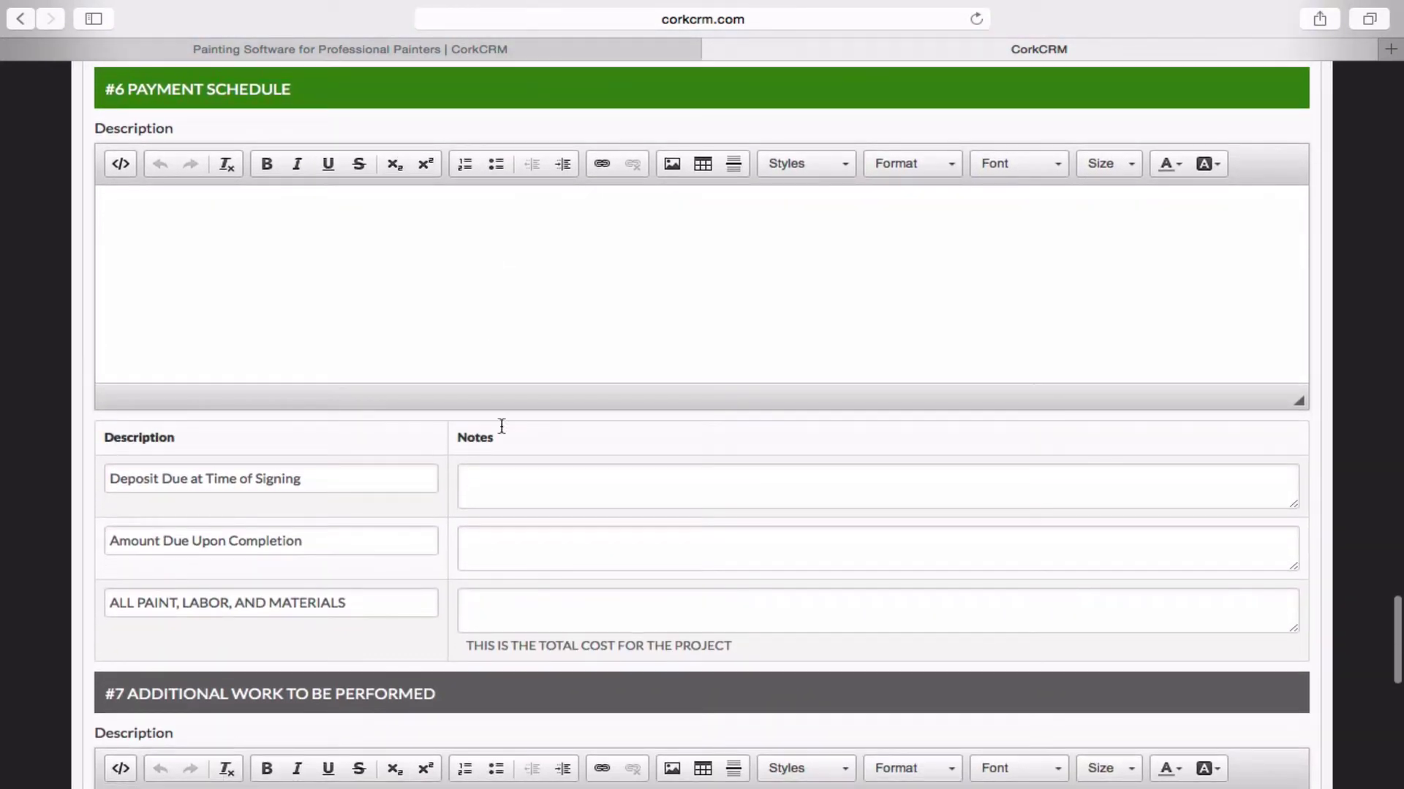
# Enter a $5,000 total, $1,000 deposit and $4,000 completion payment in the schedule.
pyautogui.click(538, 611)
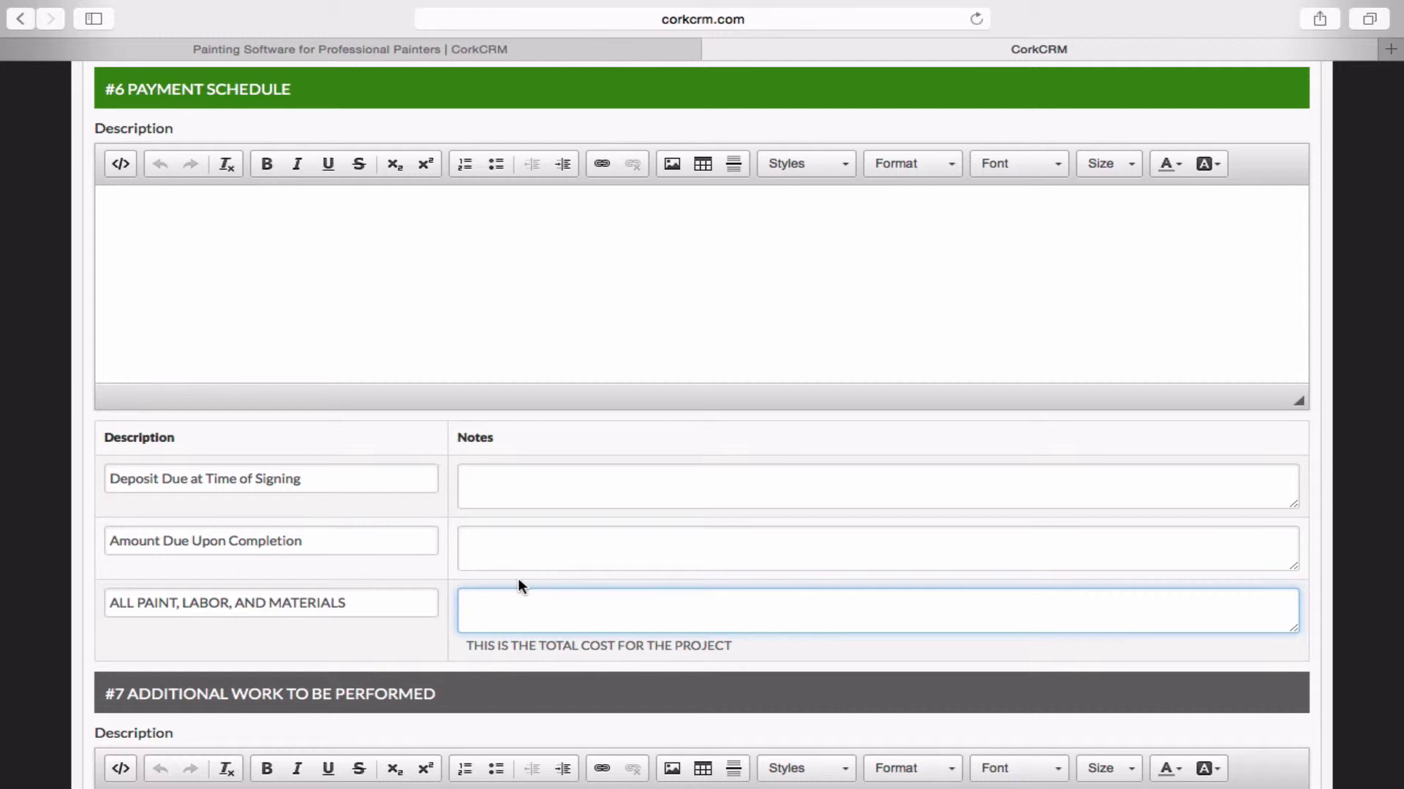
pyautogui.write('$5,000')
pyautogui.click(525, 485)
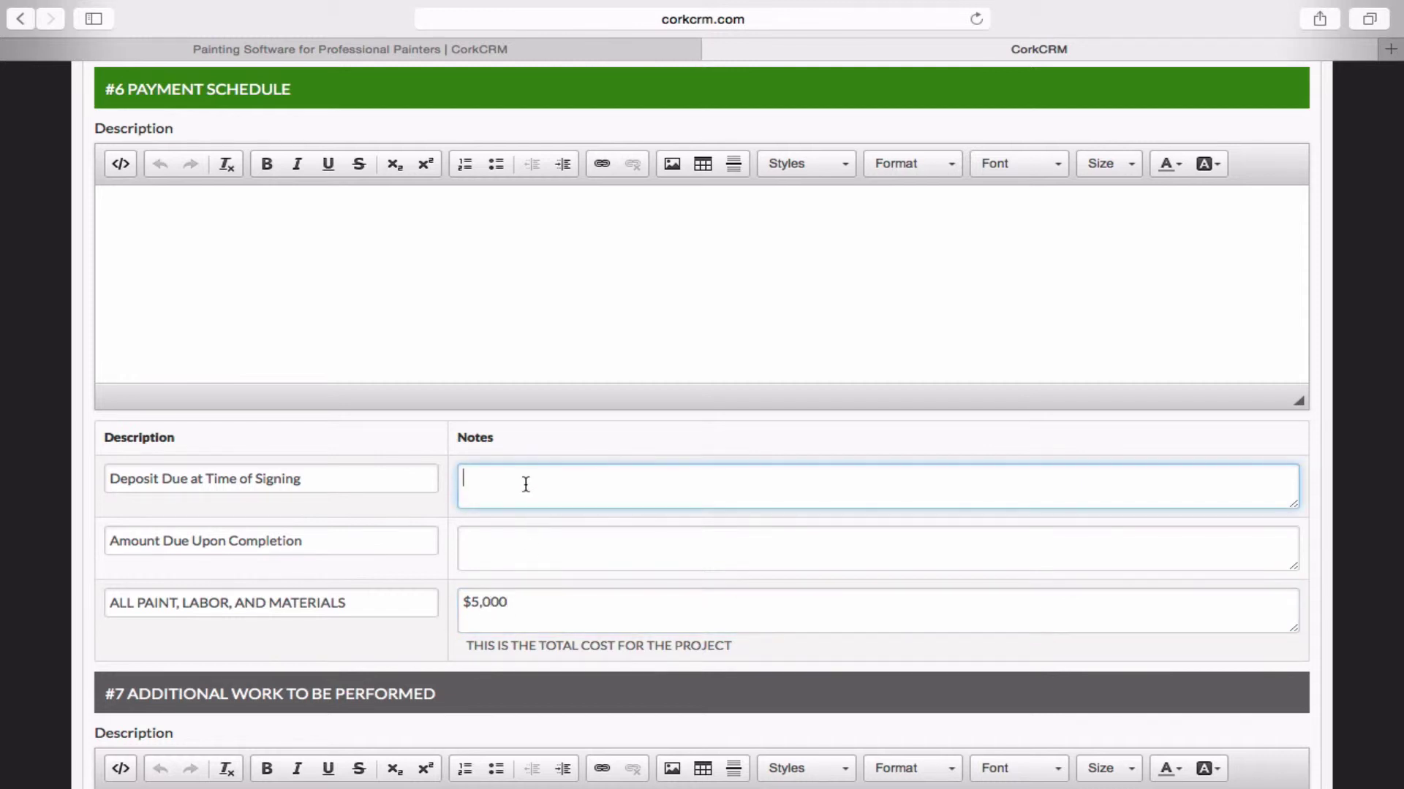
pyautogui.write('$1,000')
pyautogui.click(560, 531)
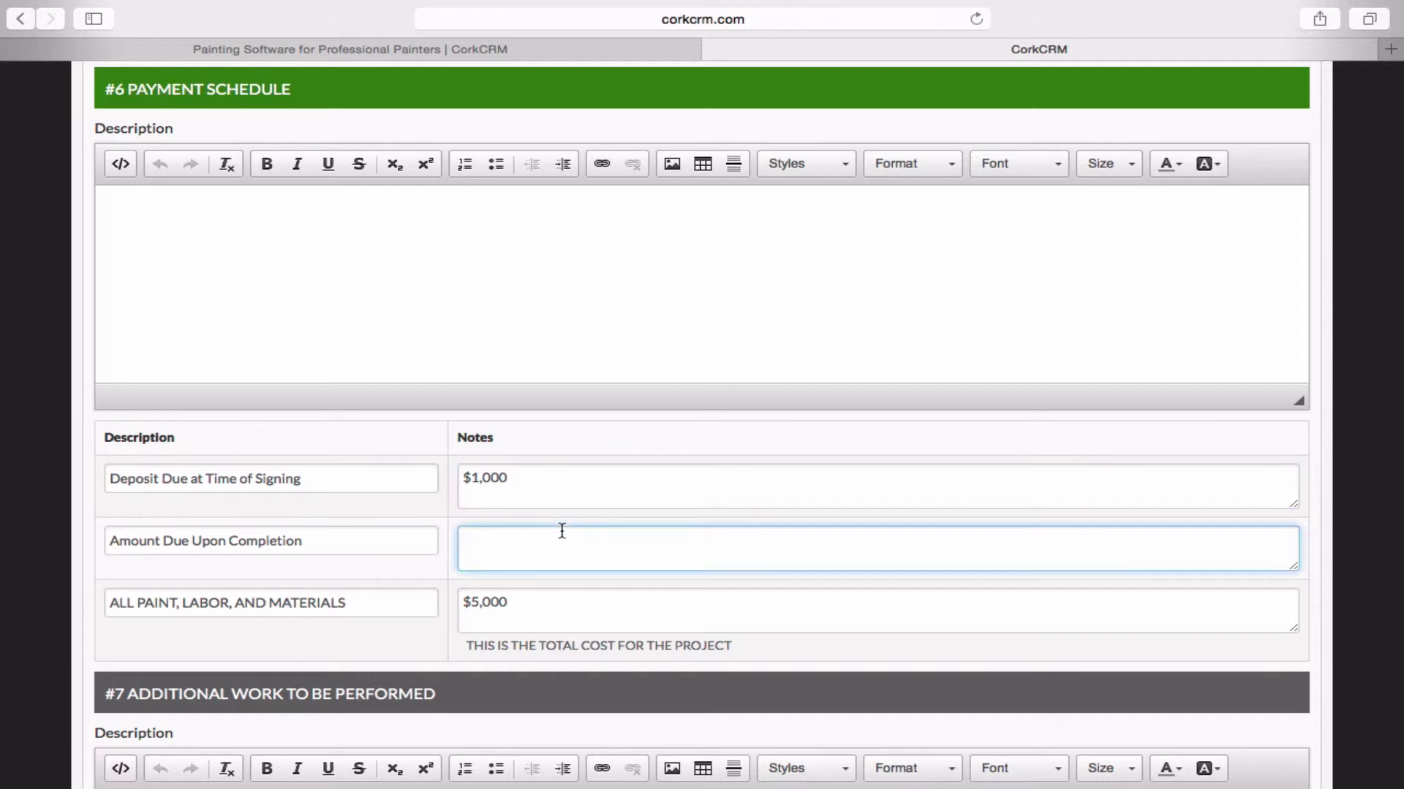
pyautogui.write('$4,000')
# Enter an Amount of 5000 and 120 Budgeted hours on the proposal form.
pyautogui.scroll(-10, 709, 548)
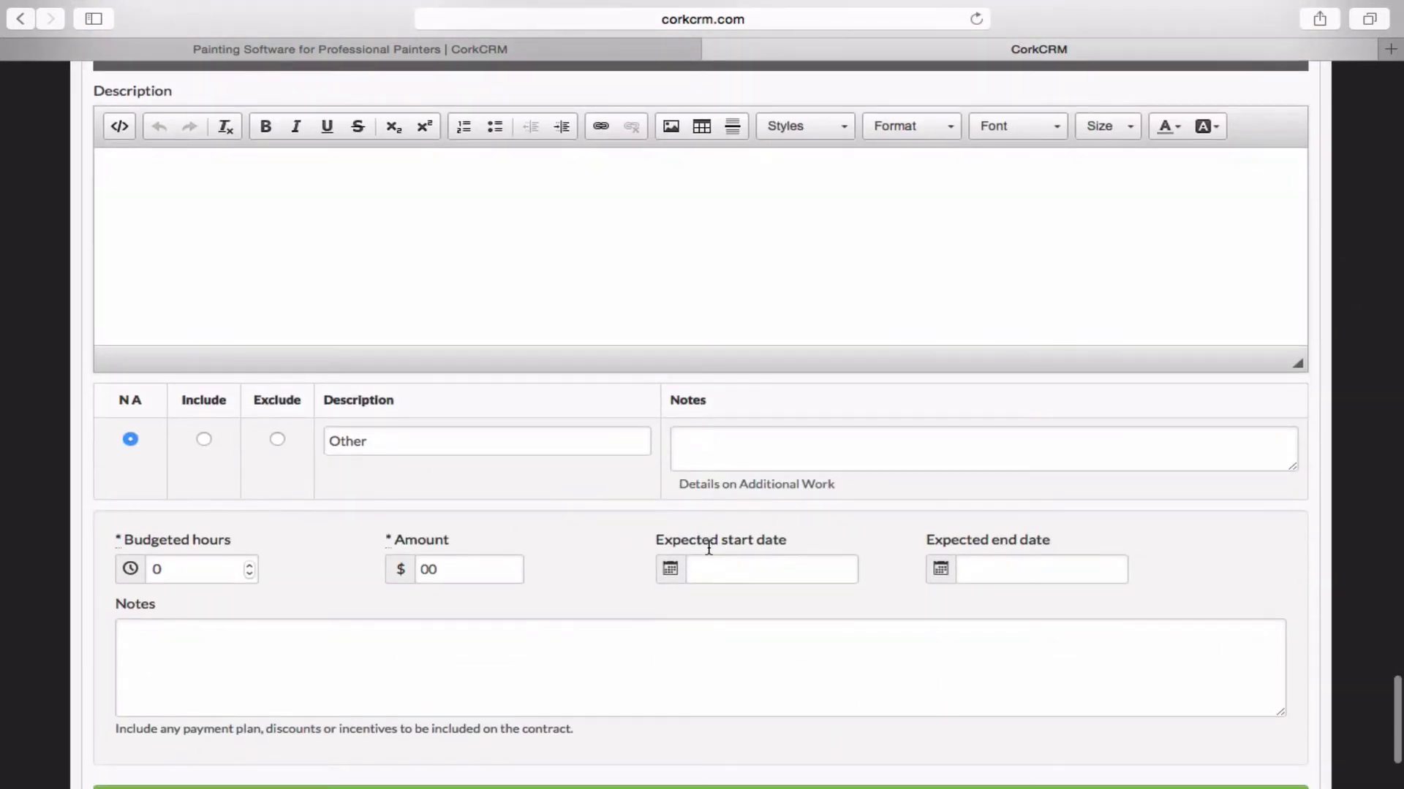
pyautogui.click(457, 568)
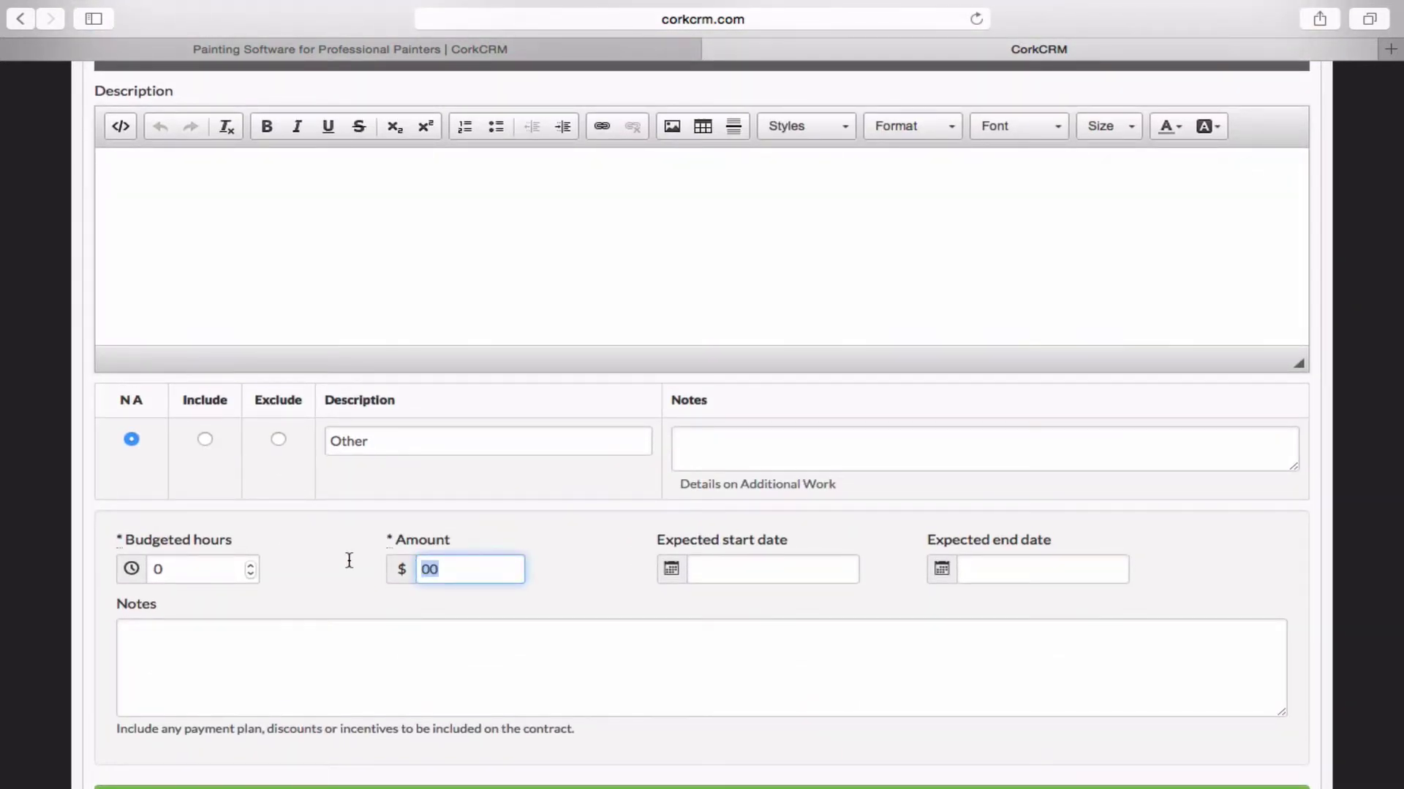
pyautogui.write('5000')
pyautogui.click(189, 567)
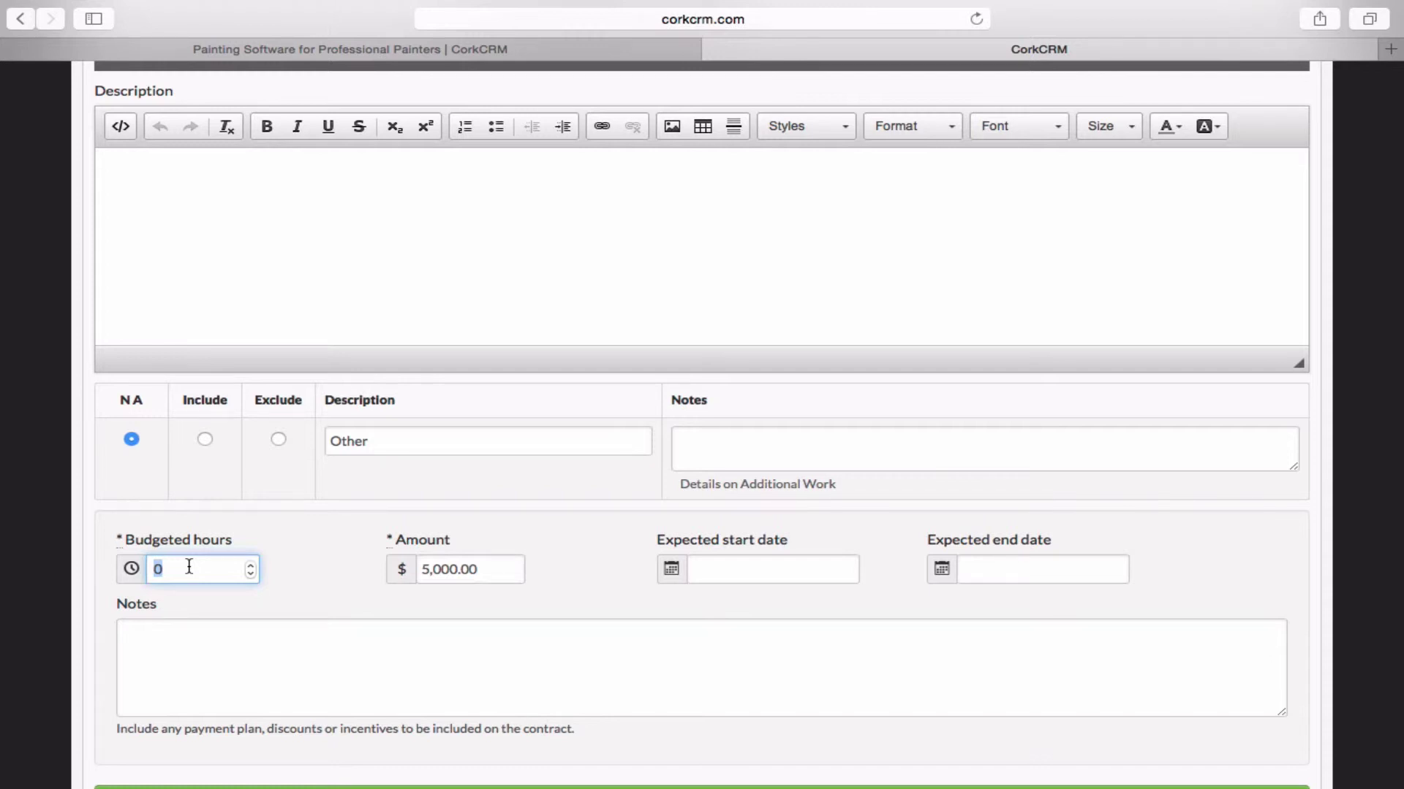
pyautogui.write('120')
pyautogui.click(330, 579)
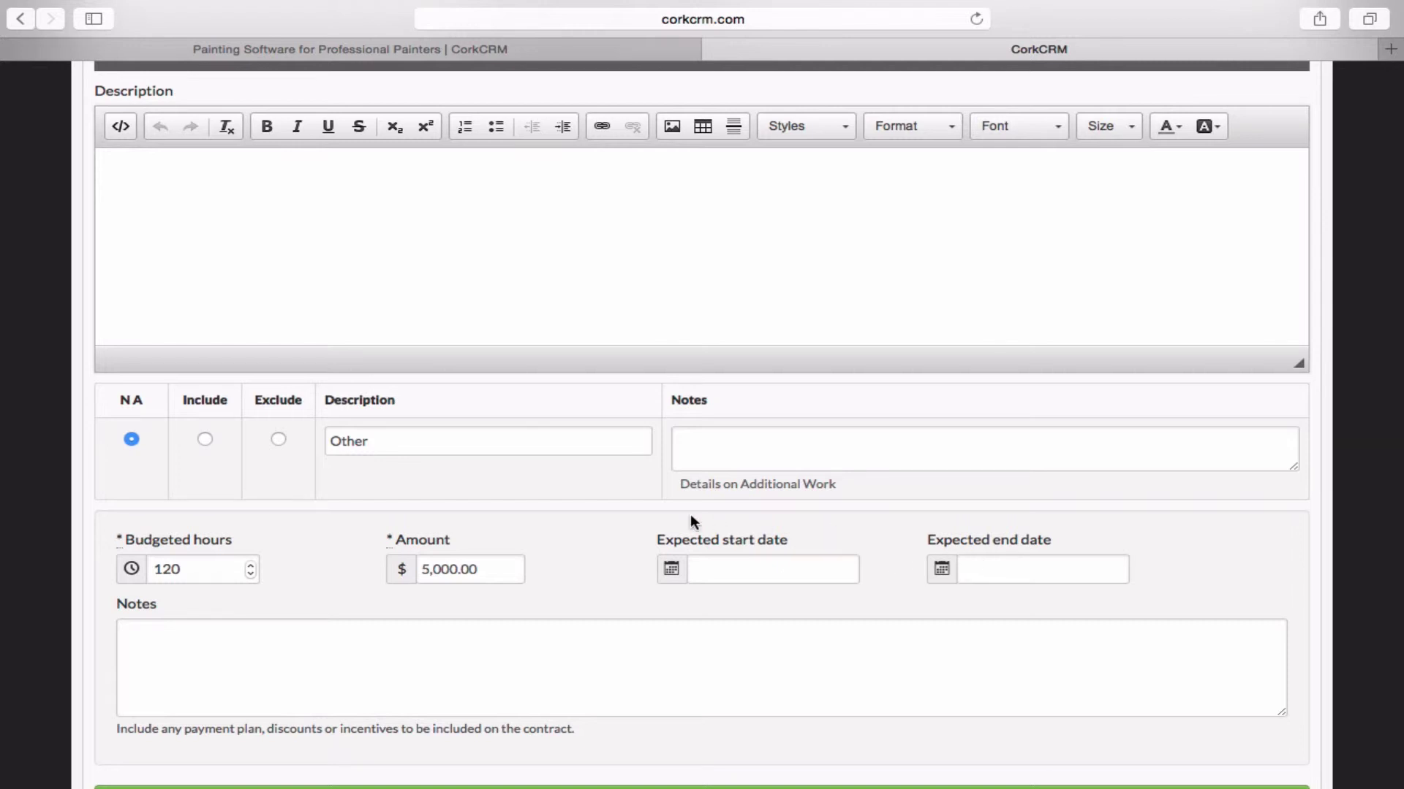
pyautogui.scroll(-3, 544, 553)
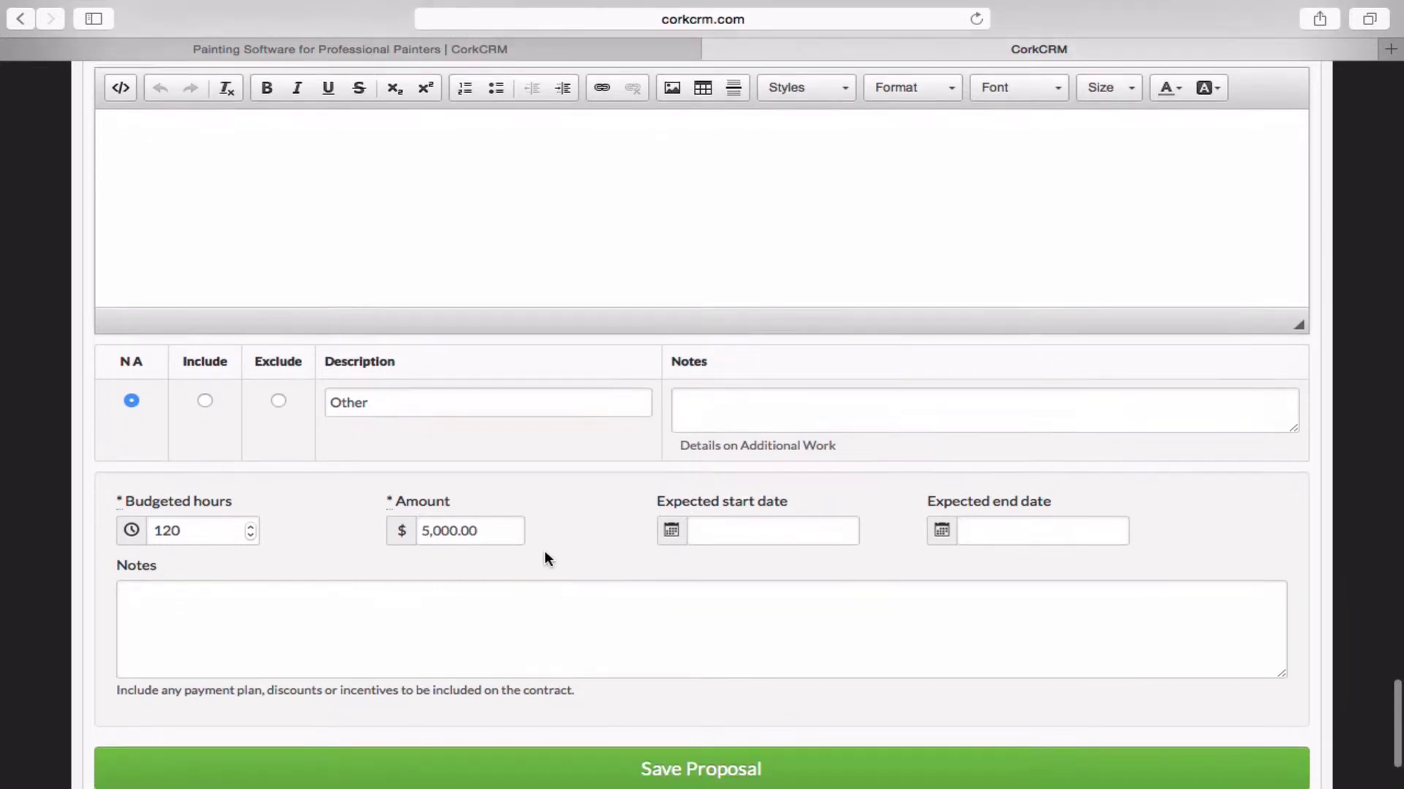
# Save the proposal, then review its Active Residential Exterior details page.
pyautogui.click(569, 712)
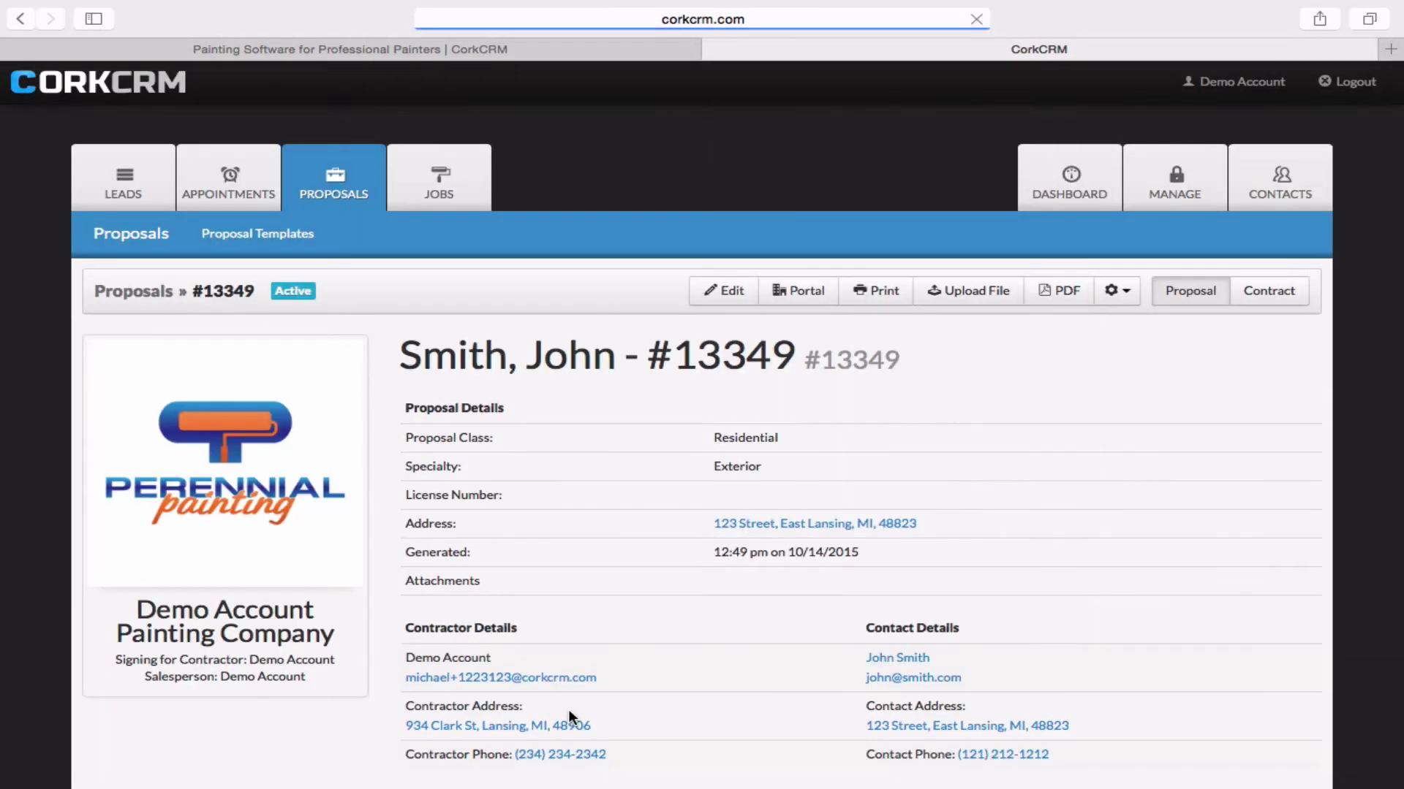
pyautogui.scroll(-5, 579, 453)
pyautogui.scroll(-1, 579, 460)
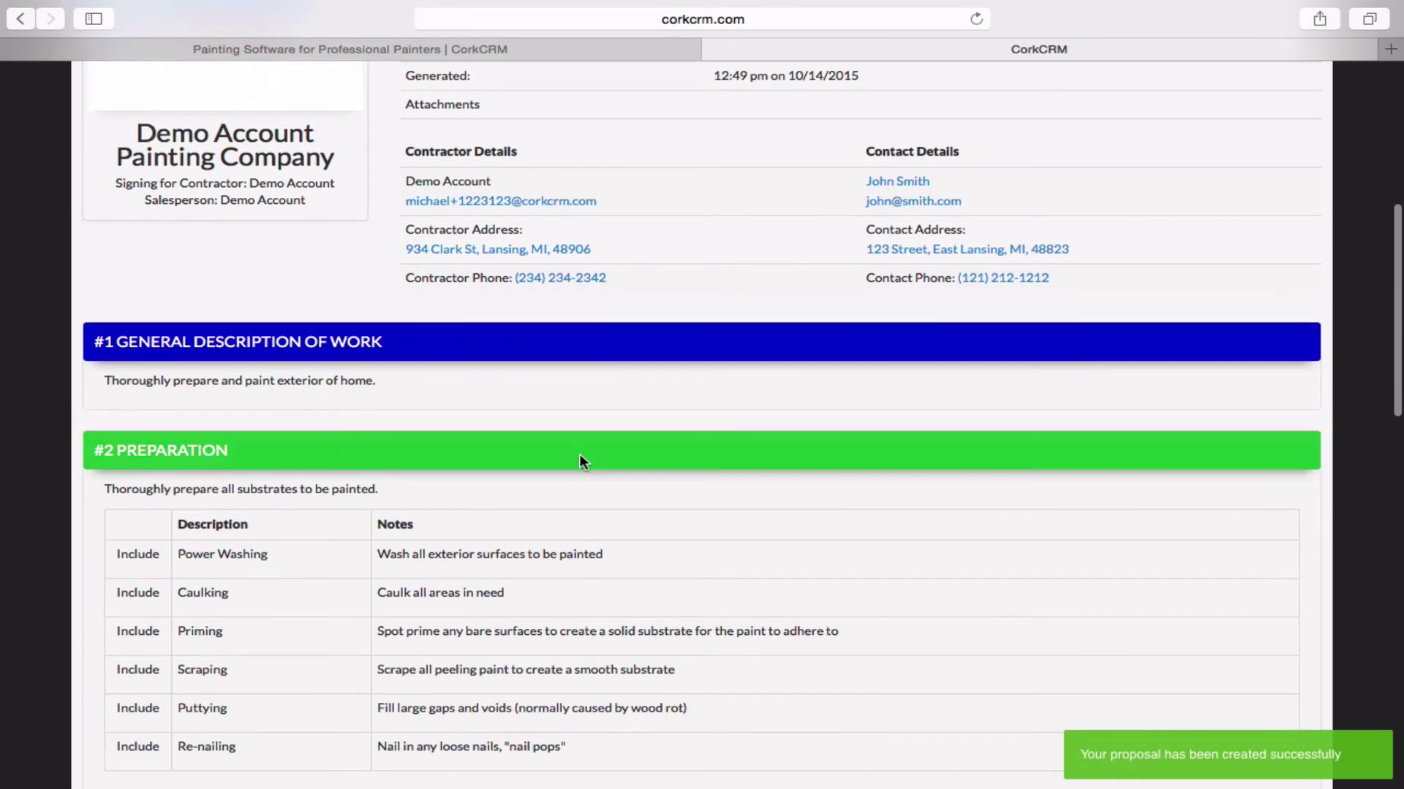
pyautogui.scroll(-6, 581, 461)
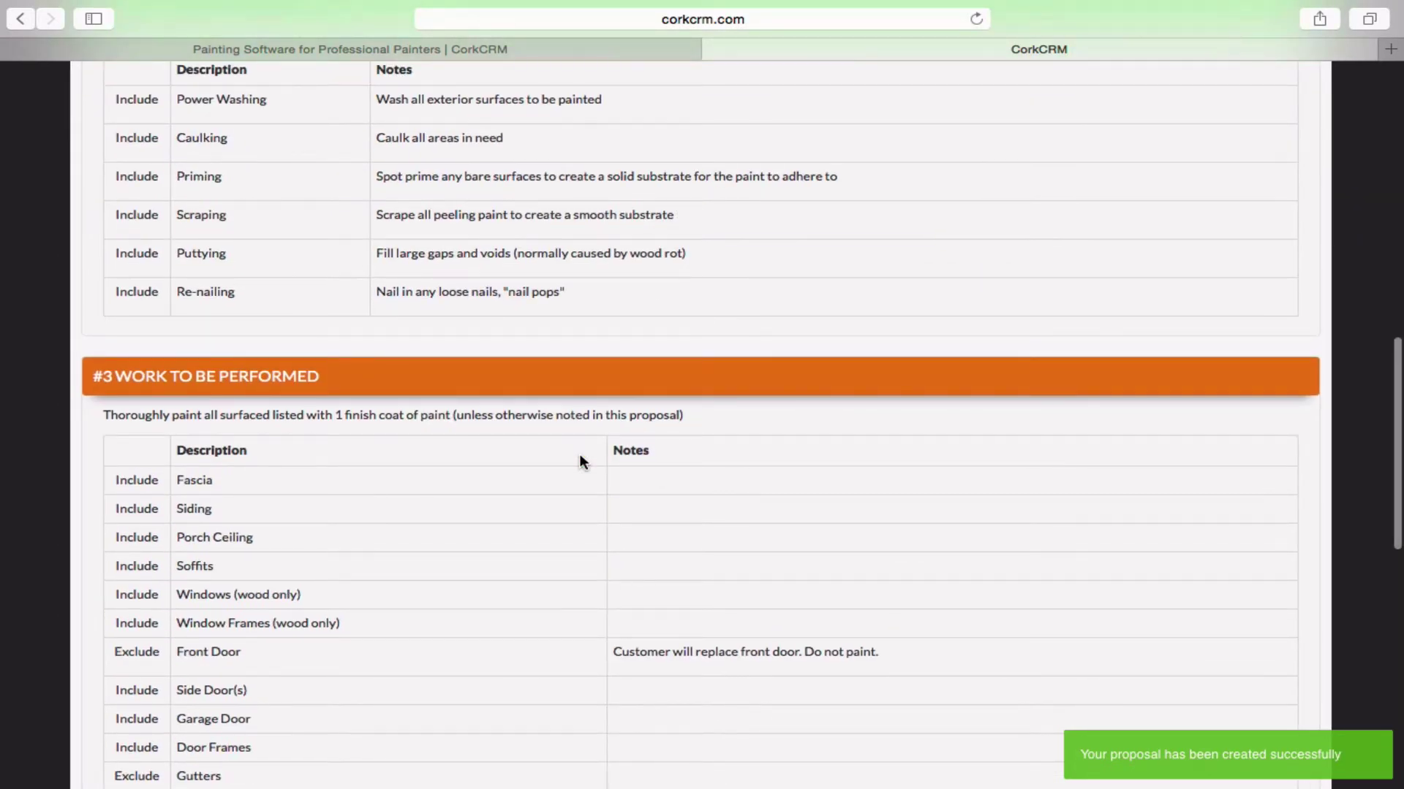
pyautogui.scroll(2, 581, 461)
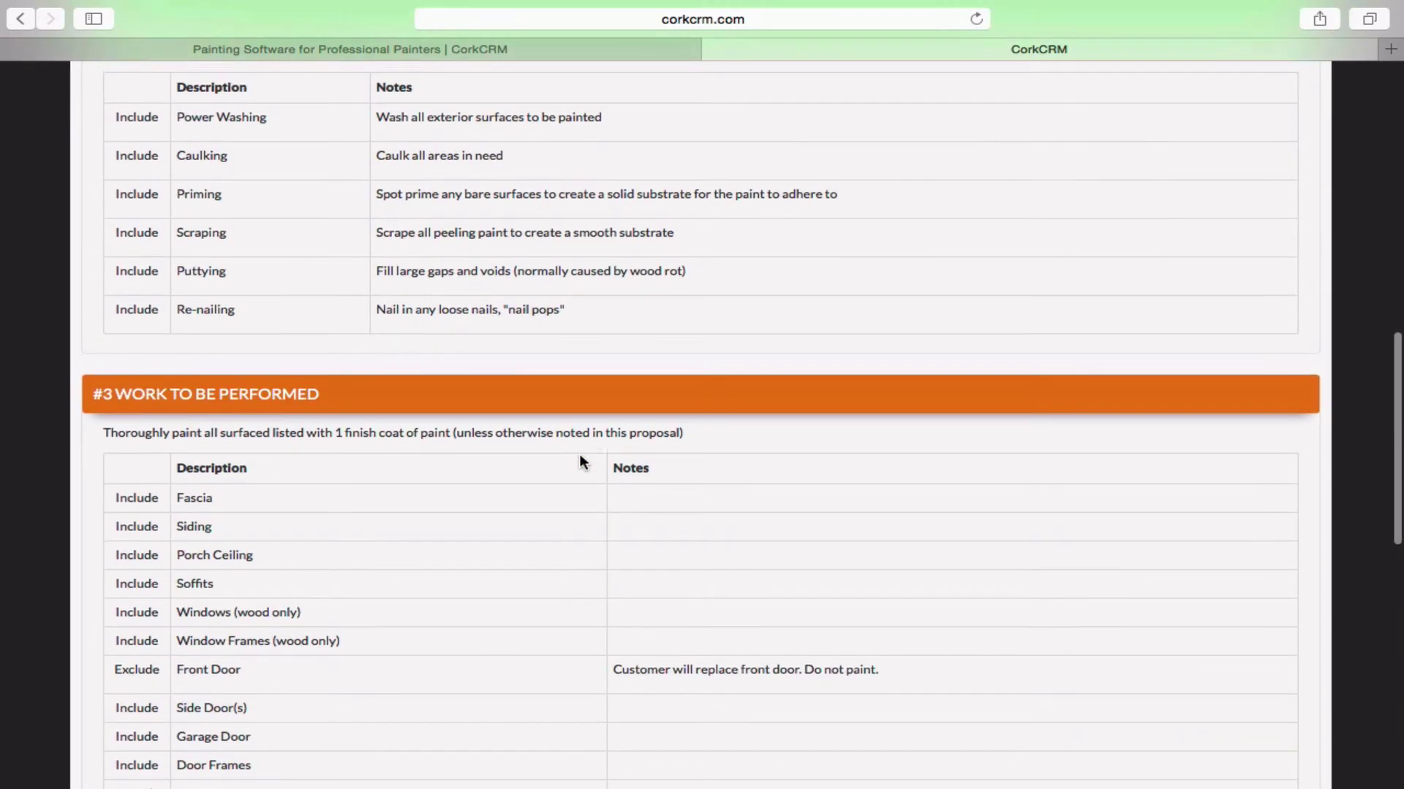
pyautogui.scroll(4, 581, 460)
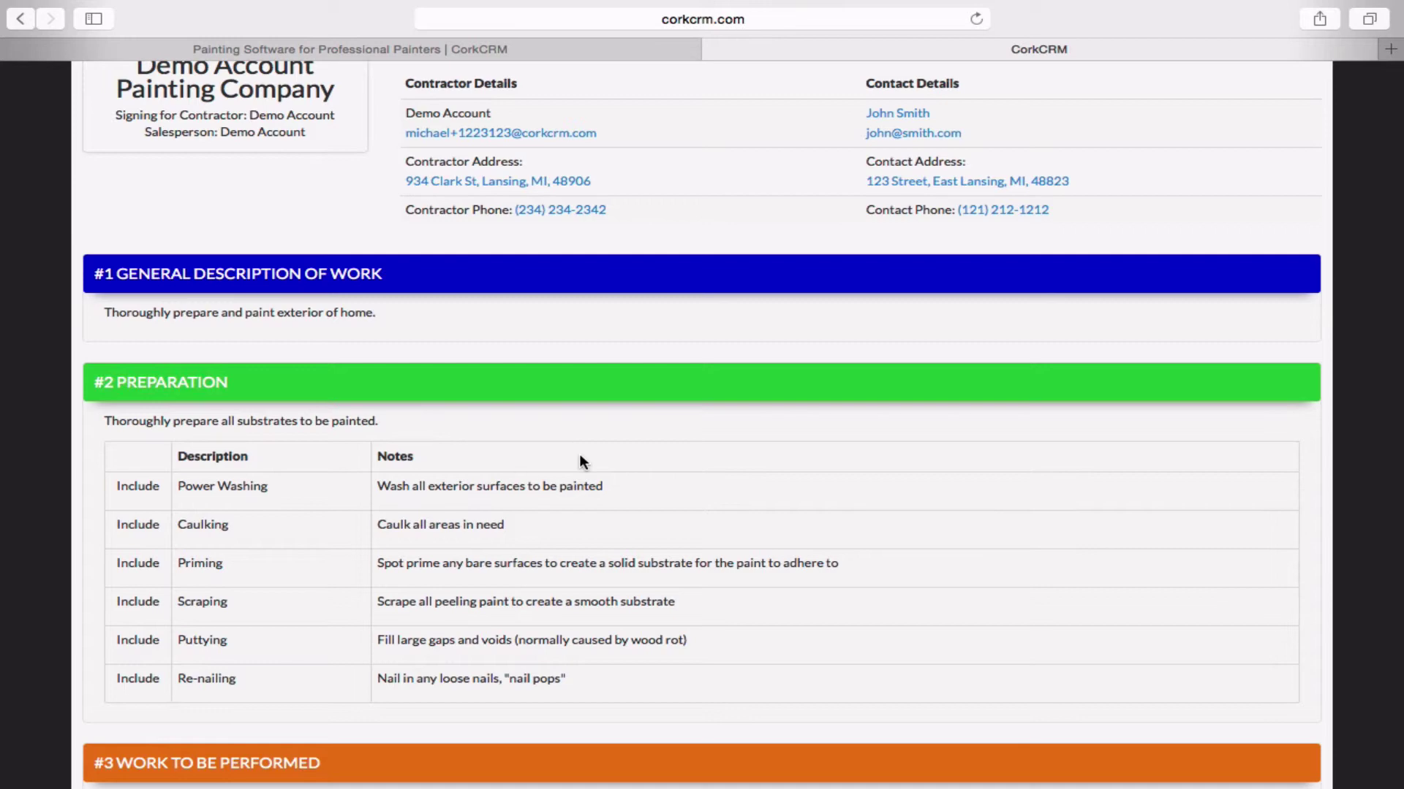
pyautogui.scroll(5, 581, 457)
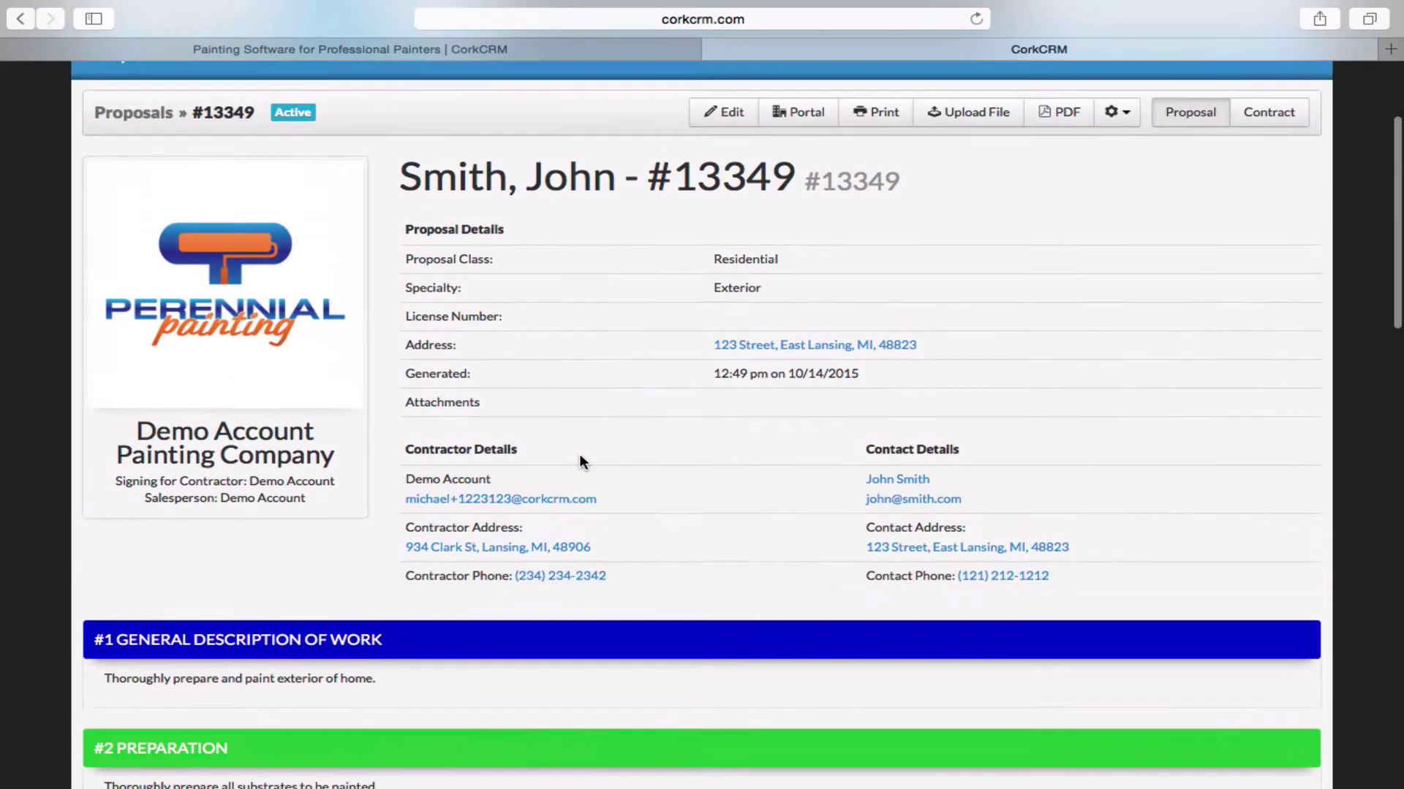
pyautogui.scroll(2, 583, 461)
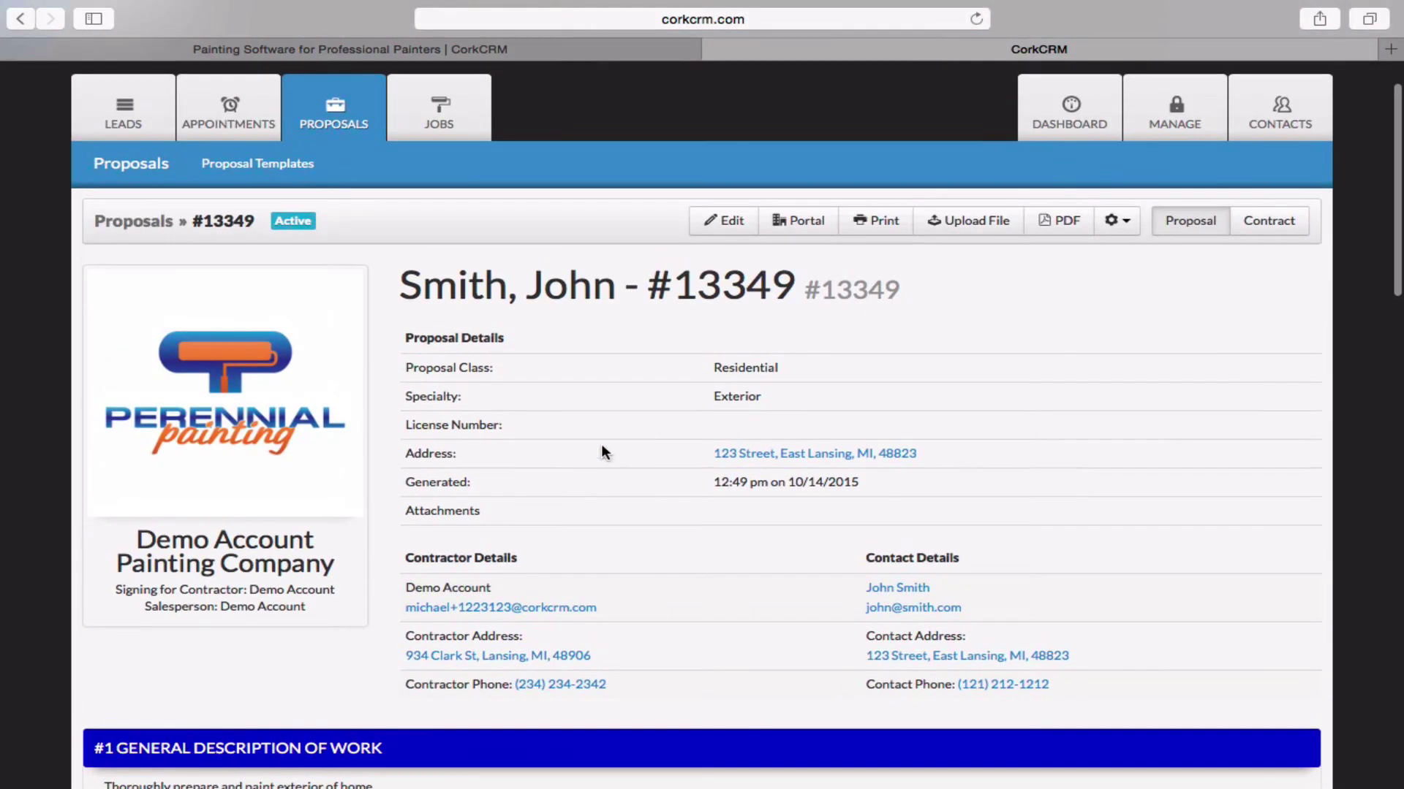
# View proposal #13349 as a PDF down to the $1,000 deposit and $4,000 completion payments.
pyautogui.click(1065, 234)
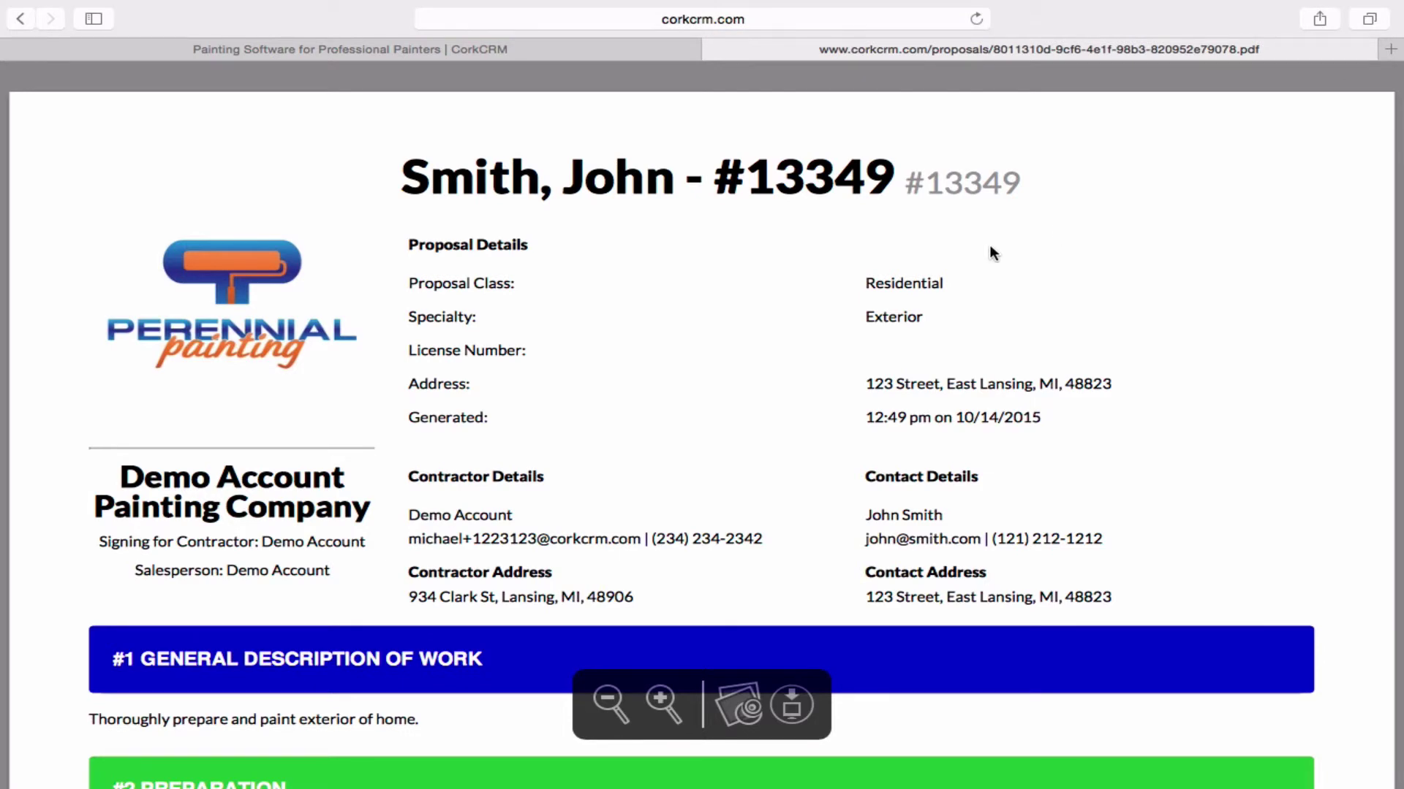
pyautogui.scroll(-5, 752, 333)
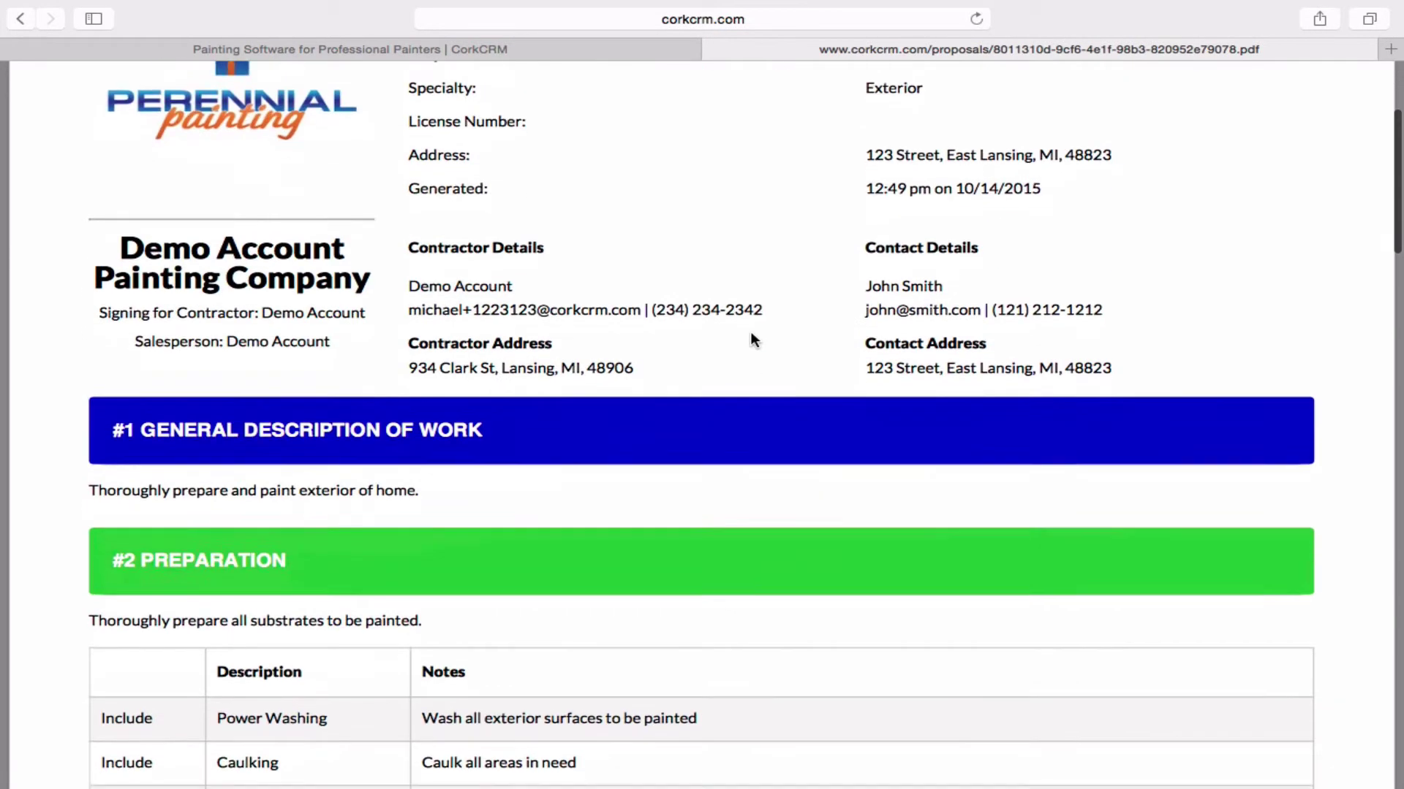
pyautogui.scroll(-3, 753, 338)
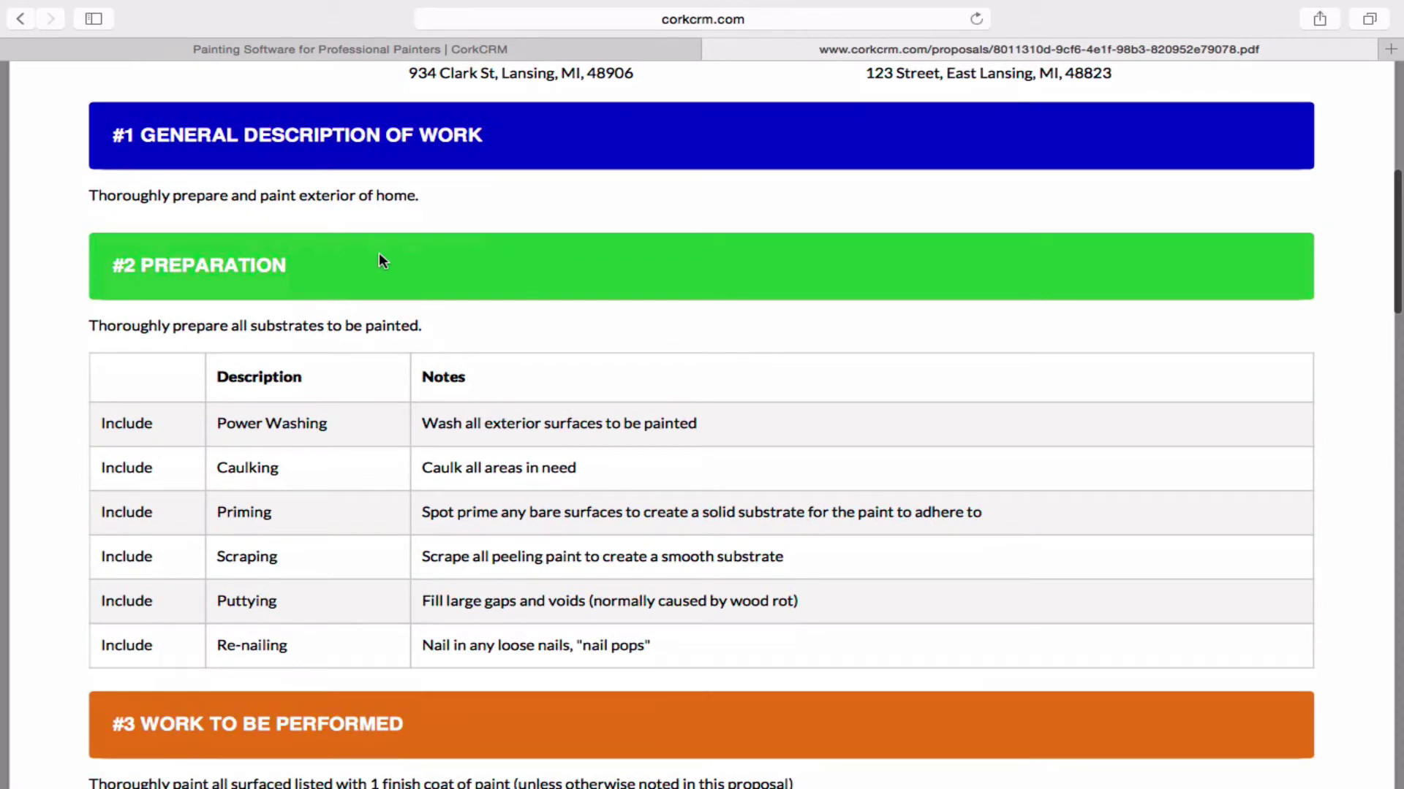
pyautogui.scroll(-6, 487, 511)
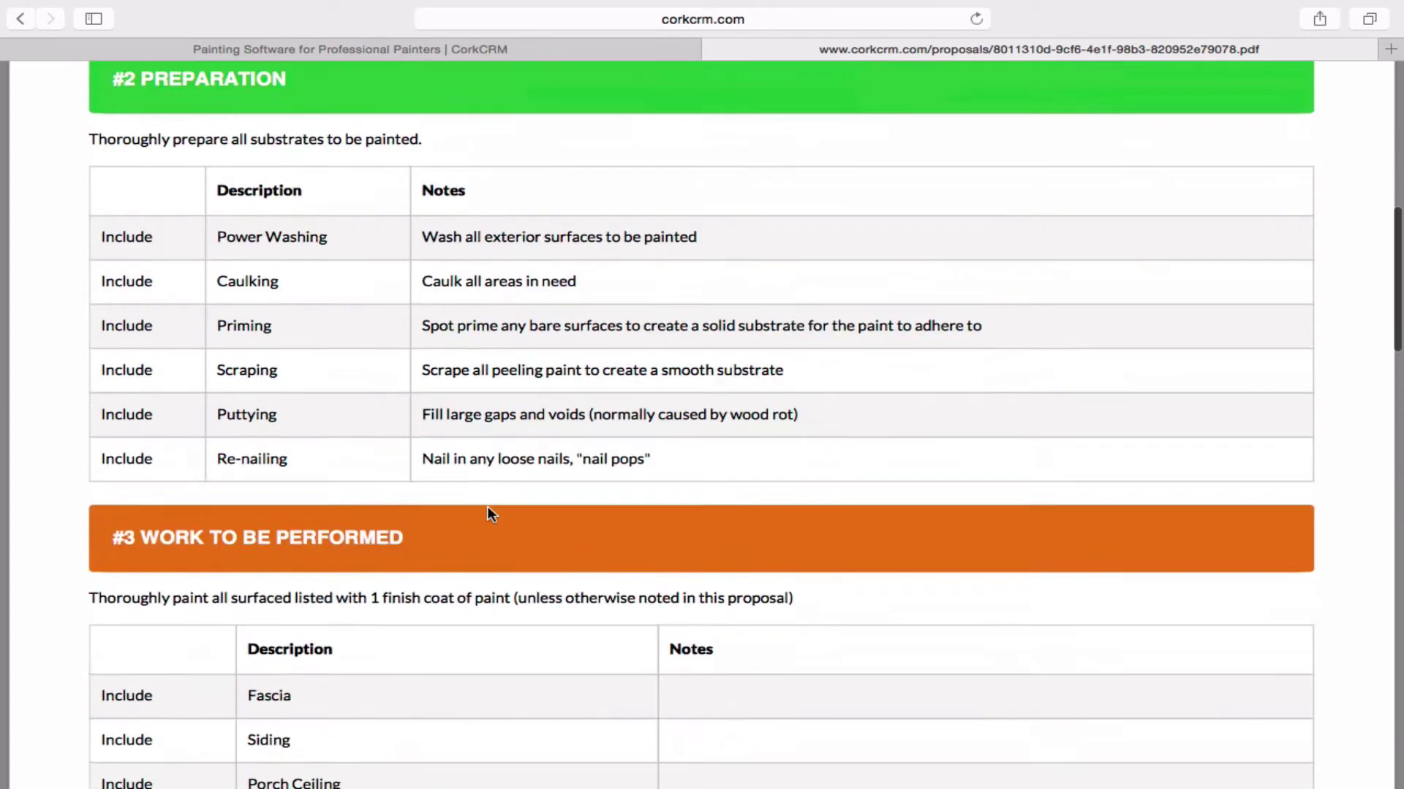
pyautogui.scroll(-3, 488, 514)
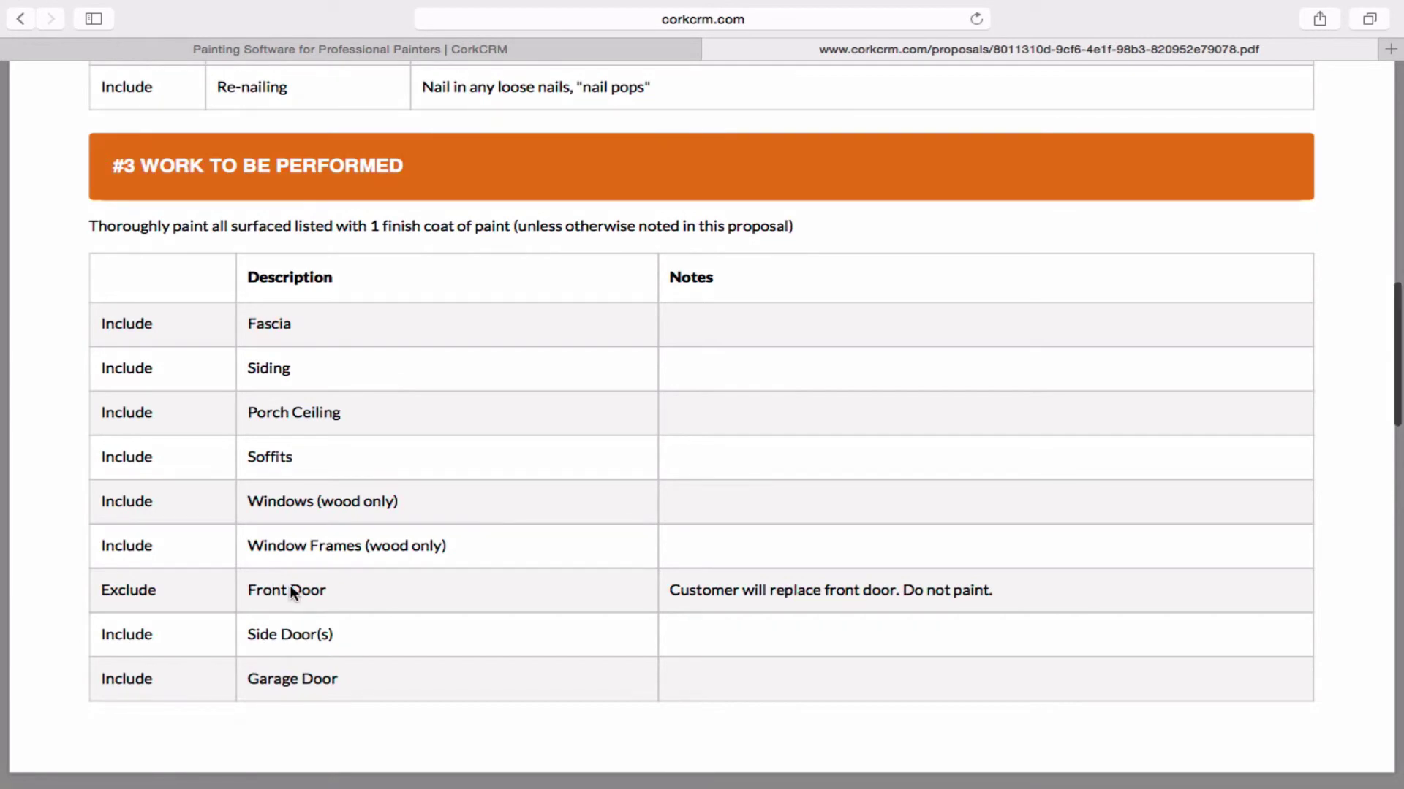
pyautogui.scroll(-12, 291, 586)
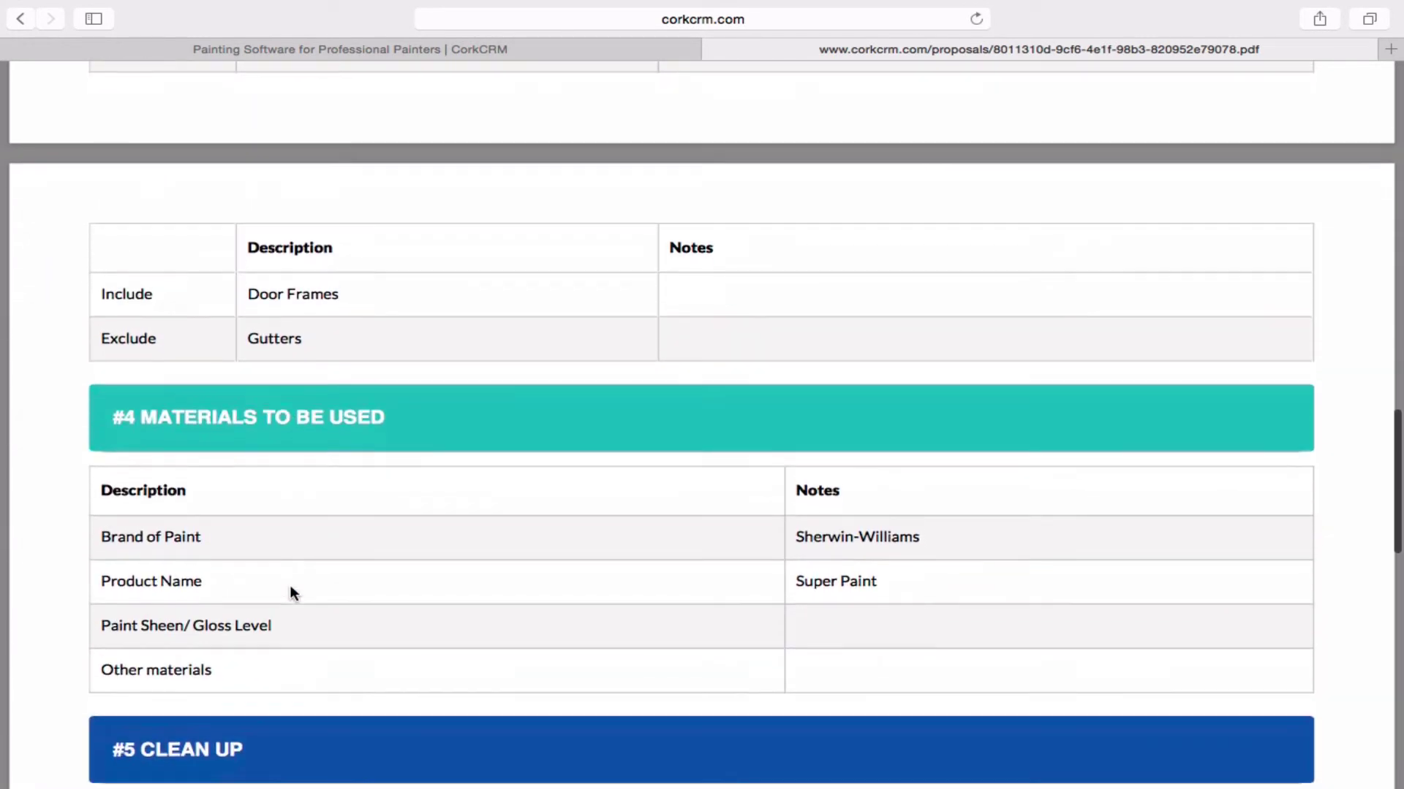
pyautogui.scroll(-6, 290, 585)
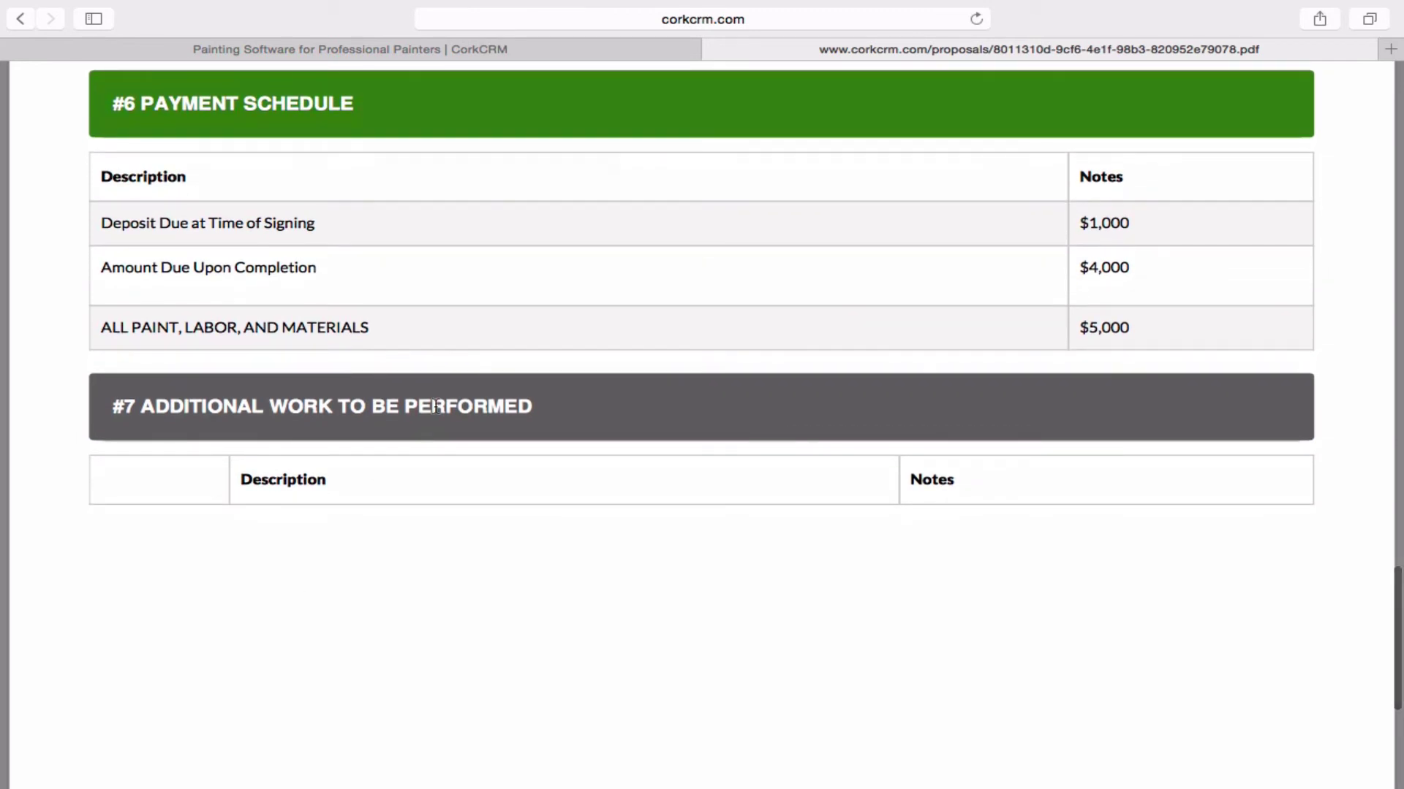
pyautogui.moveTo(175, 2)
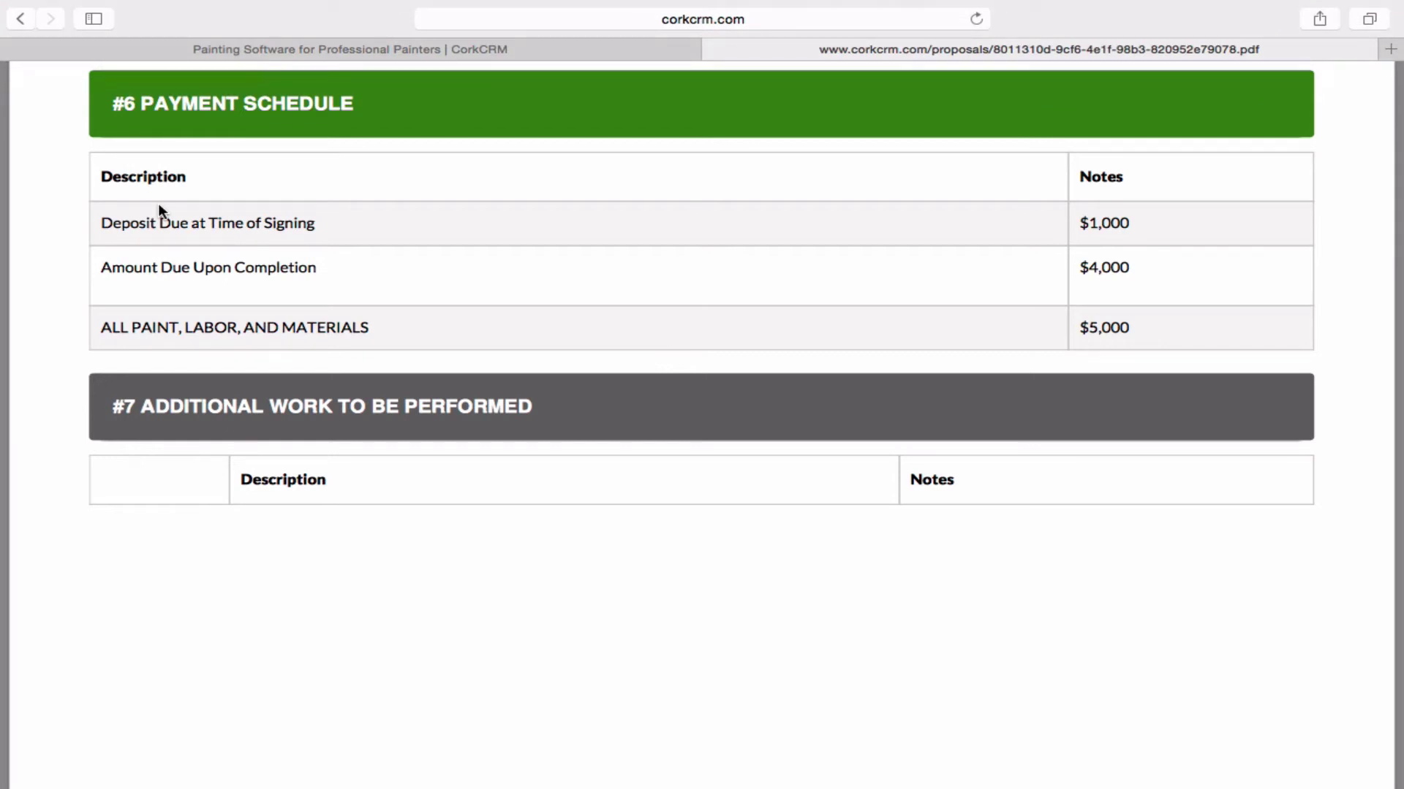
# Go back to the proposal page and choose Issue Proposal from the gear actions menu.
pyautogui.click(20, 18)
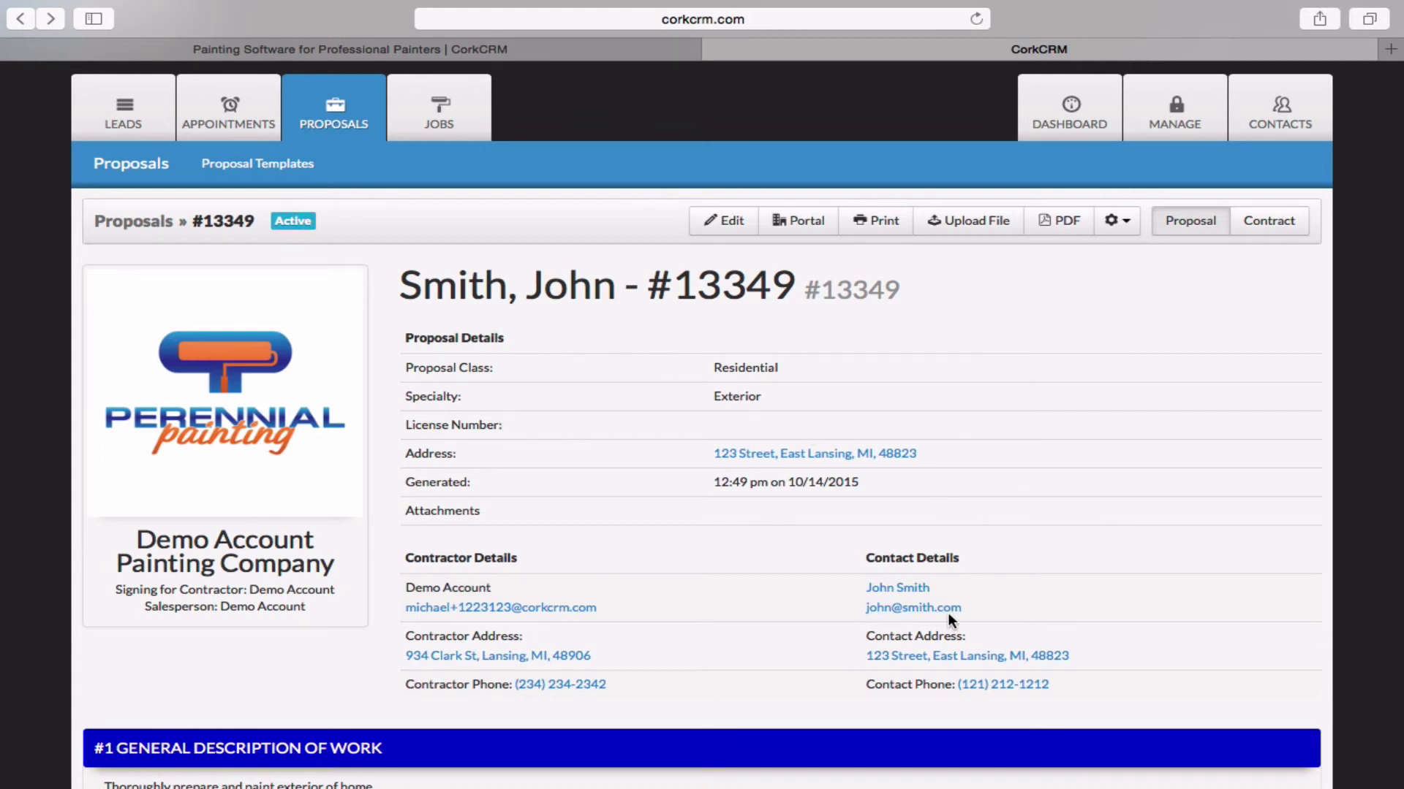
pyautogui.click(1117, 220)
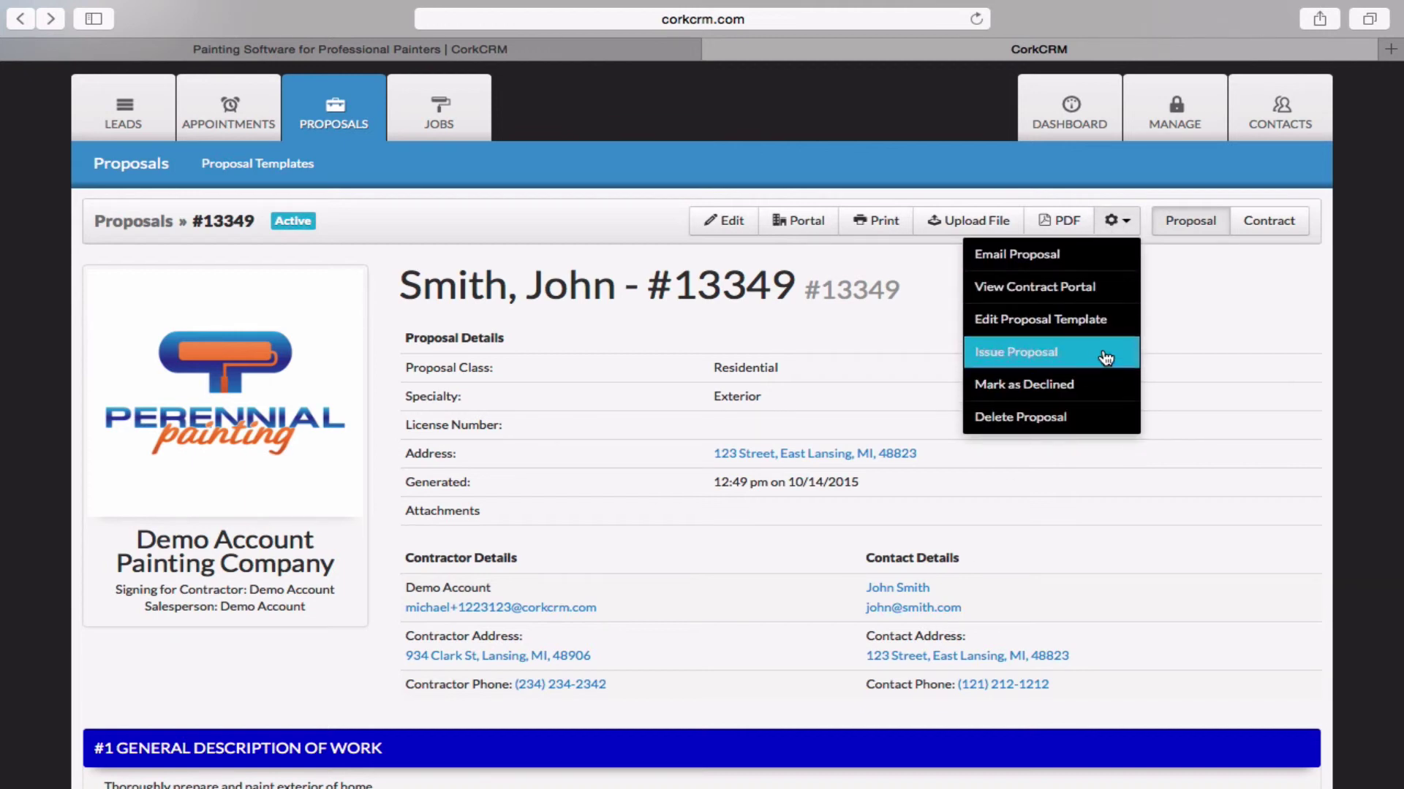
pyautogui.click(1129, 223)
pyautogui.click(1130, 223)
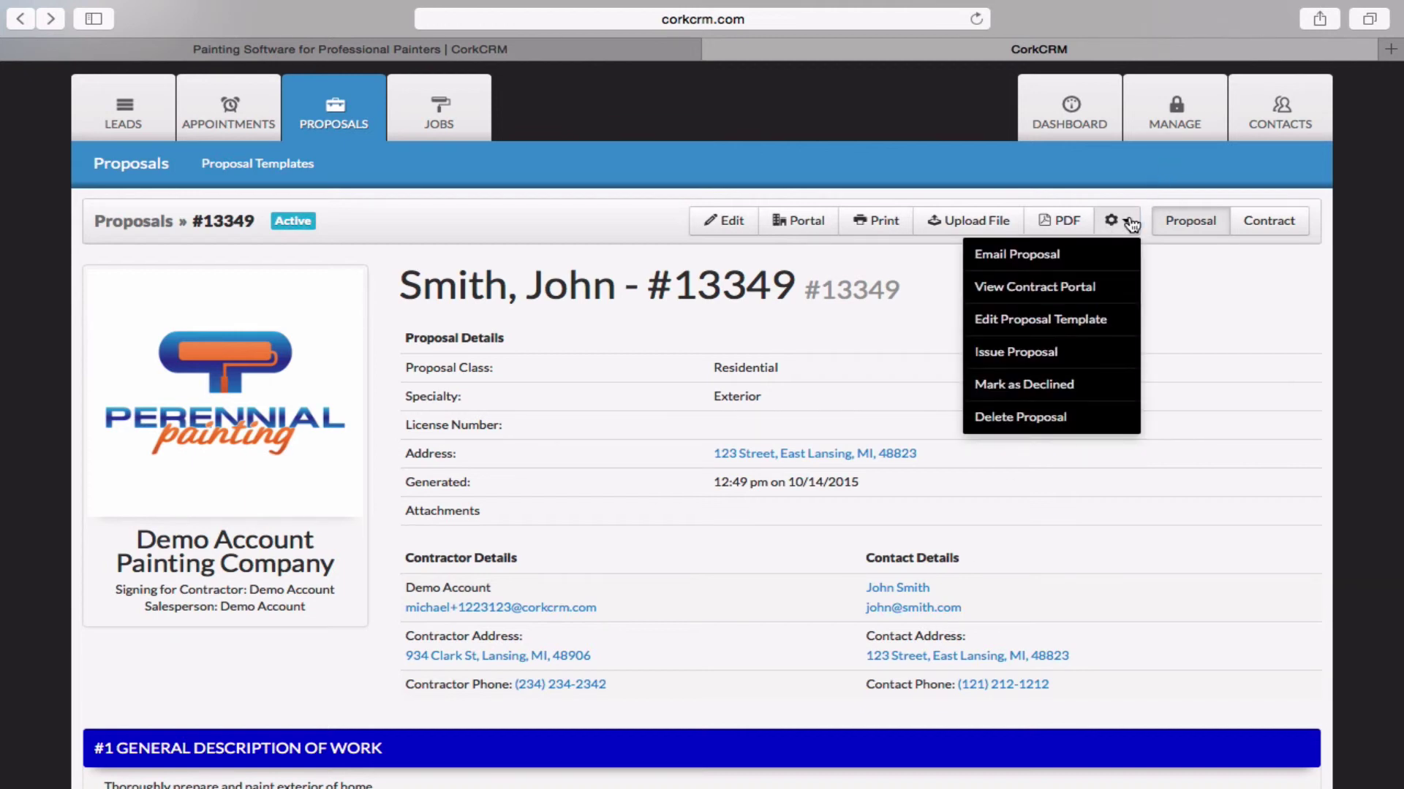
pyautogui.click(1130, 223)
pyautogui.click(1130, 223)
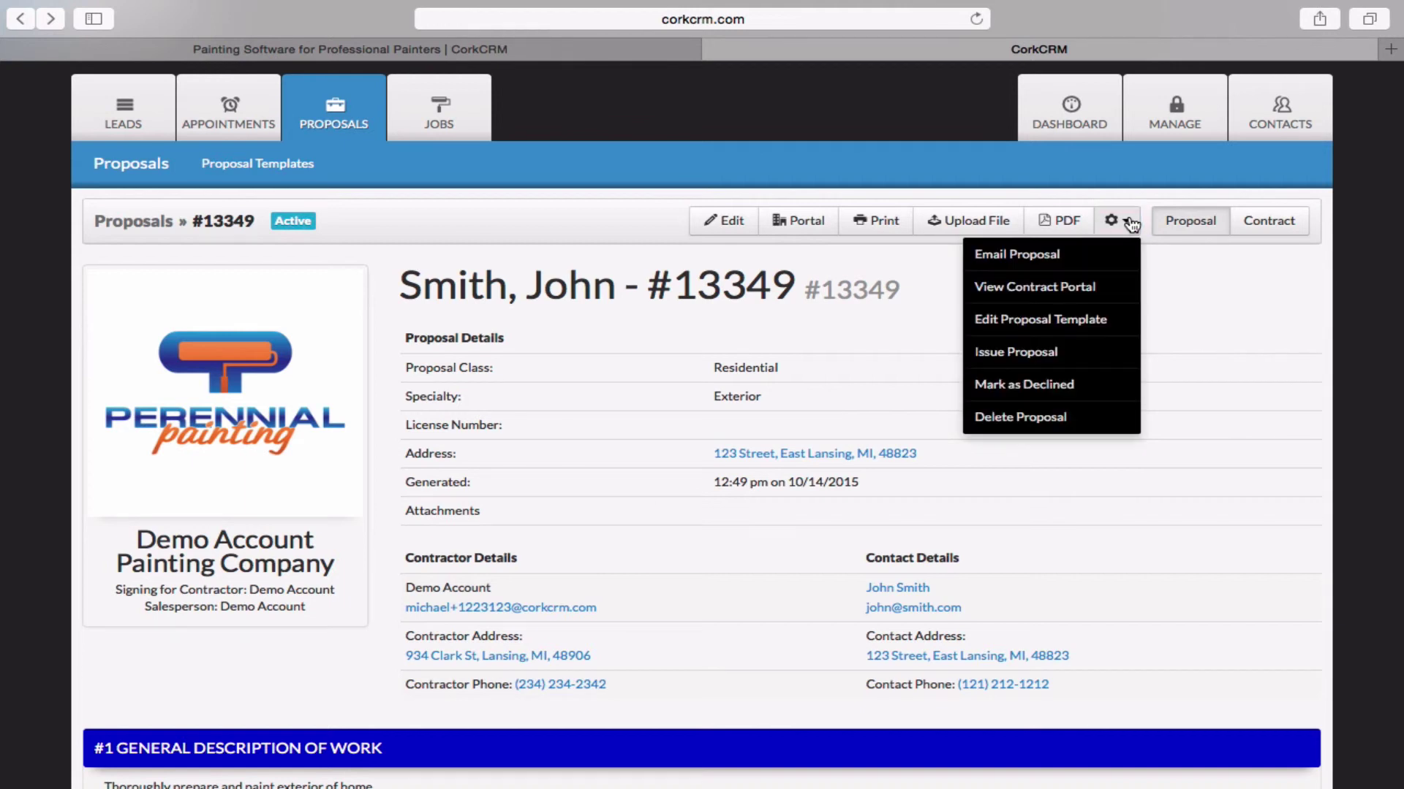
pyautogui.click(1114, 357)
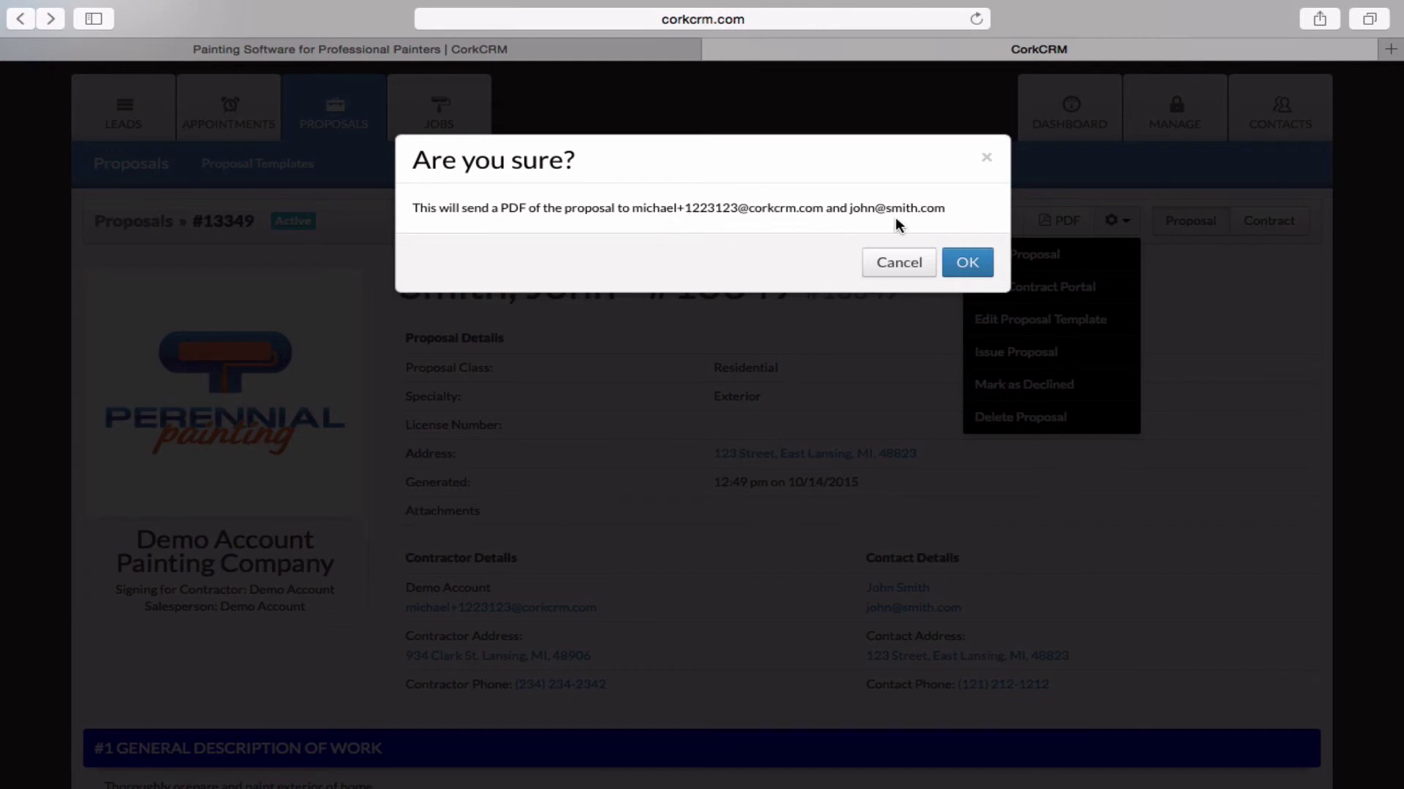
# Confirm emailing the proposal PDF to the contractor and the customer.
pyautogui.click(967, 265)
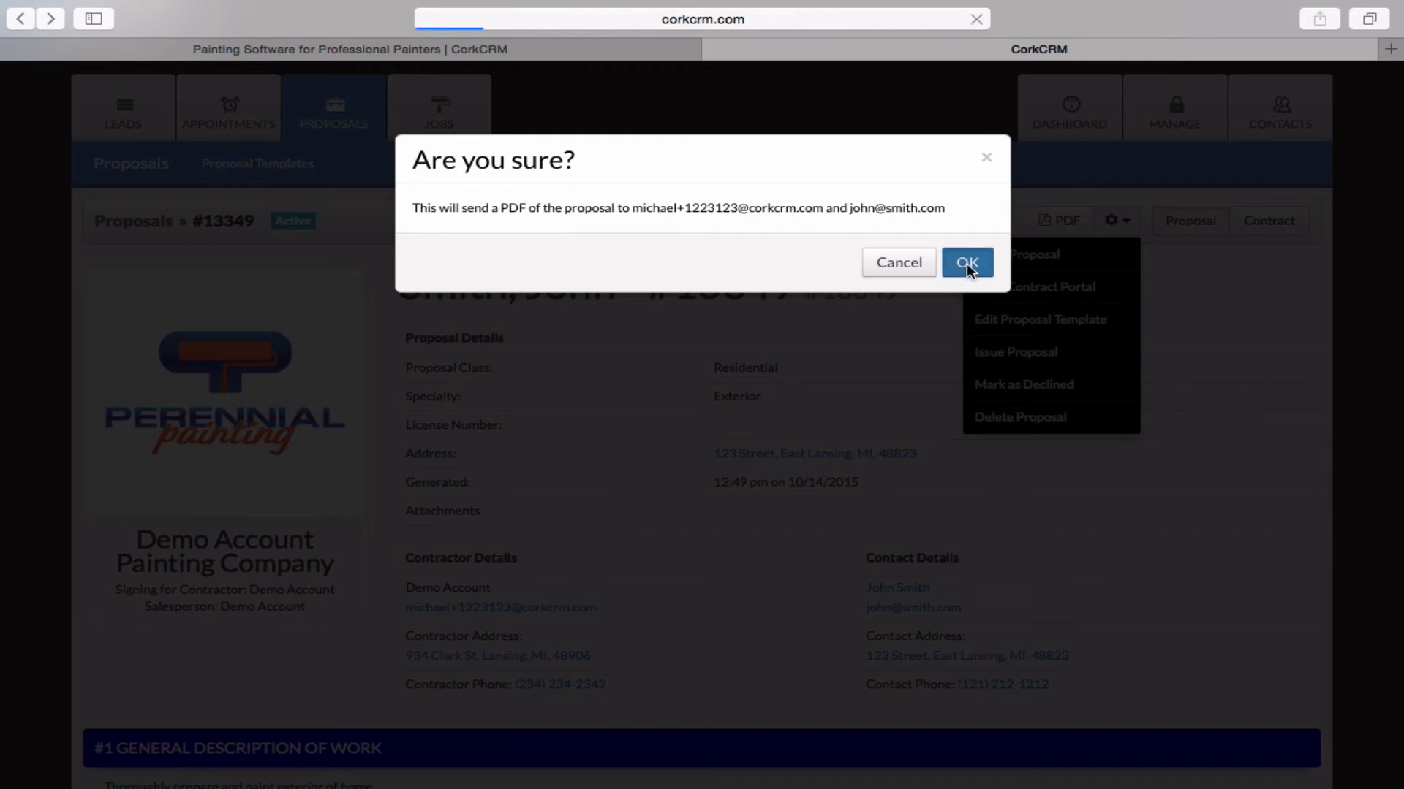